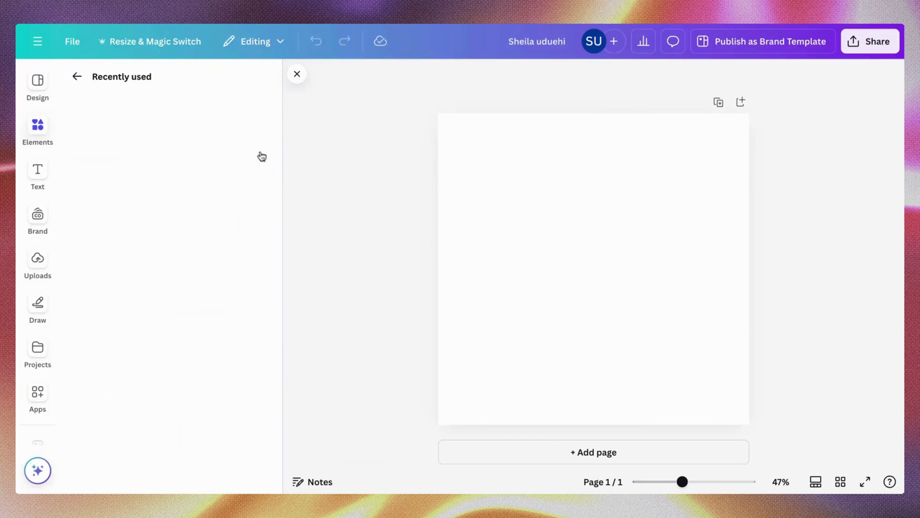
Step: Add the woman's portrait photo from Recently used and start BG Remover on it
click(221, 295)
click(297, 74)
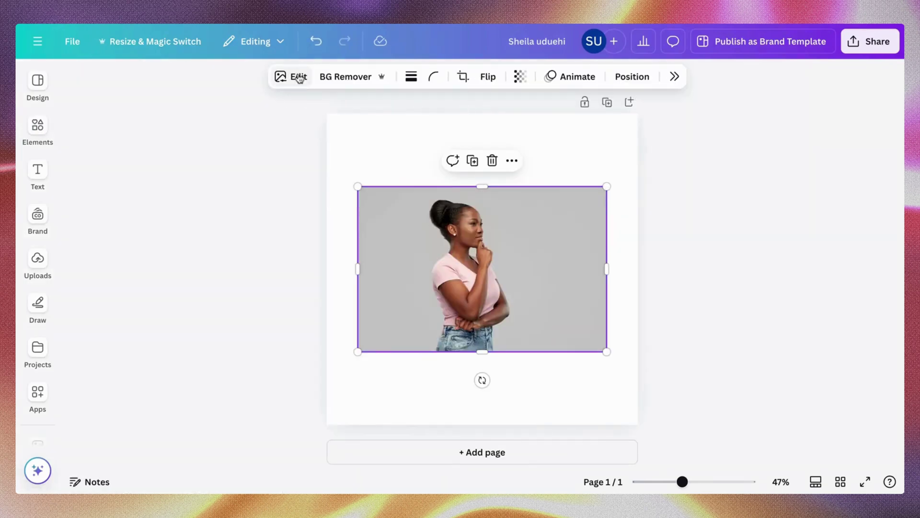
click(328, 80)
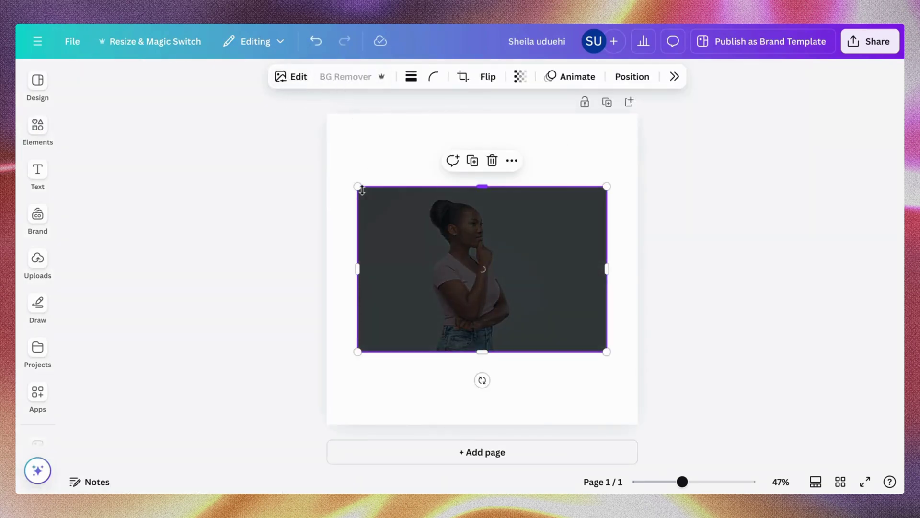
Step: Trim the cut-out photo's side space and enlarge it so her head and shoulders fill the page
drag(358, 185, 335, 103)
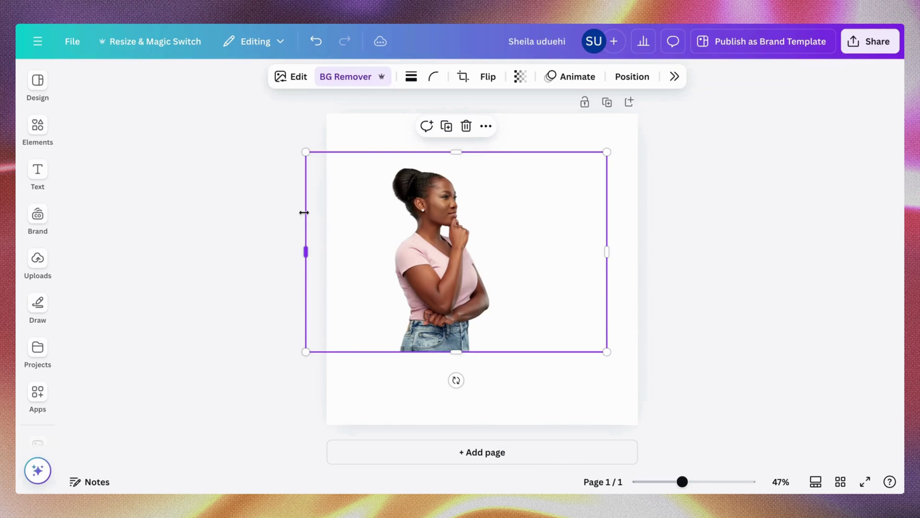
drag(304, 212, 376, 215)
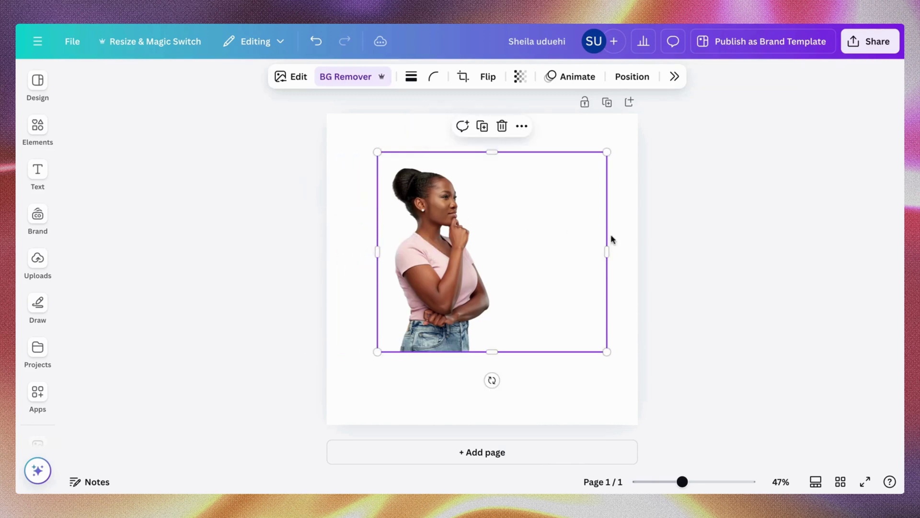
drag(609, 232, 502, 231)
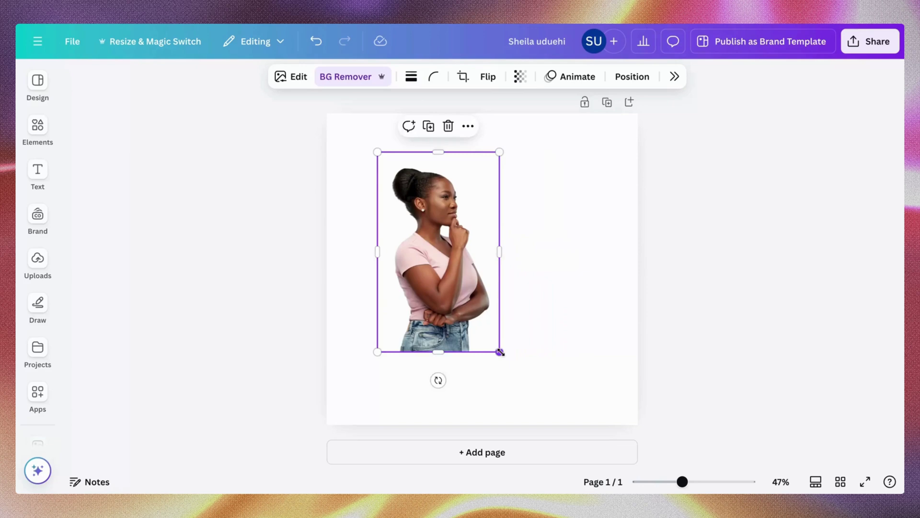
drag(500, 352, 742, 475)
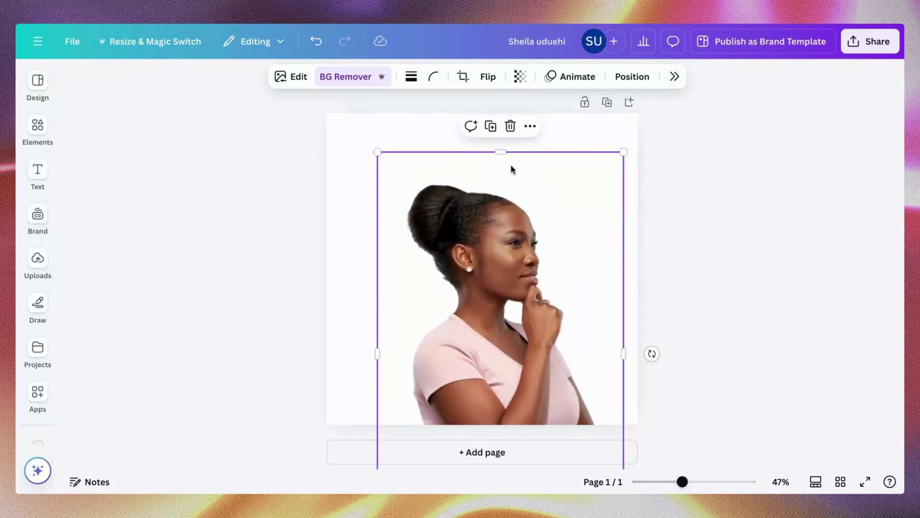
drag(511, 168, 484, 128)
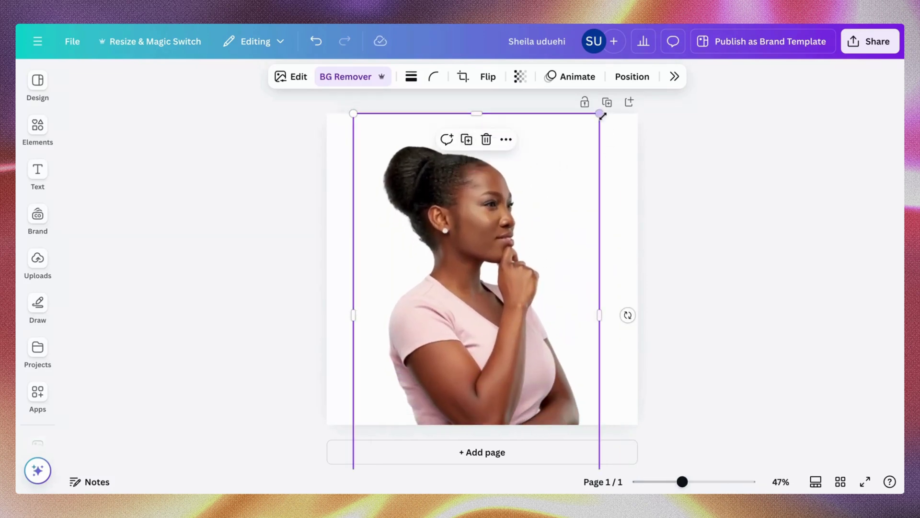
drag(600, 114, 689, 62)
drag(541, 224, 508, 348)
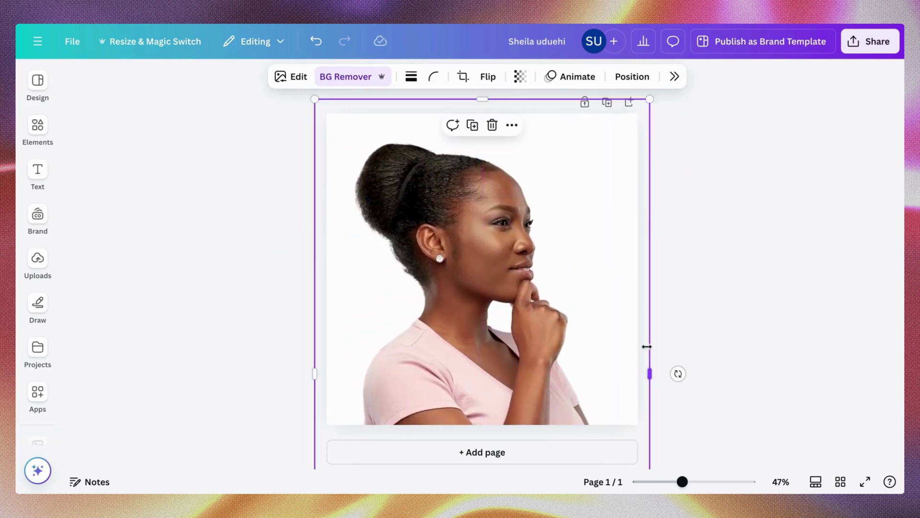
Step: Align the photo frame's left, right, top and bottom edges with the page borders
drag(646, 346, 637, 345)
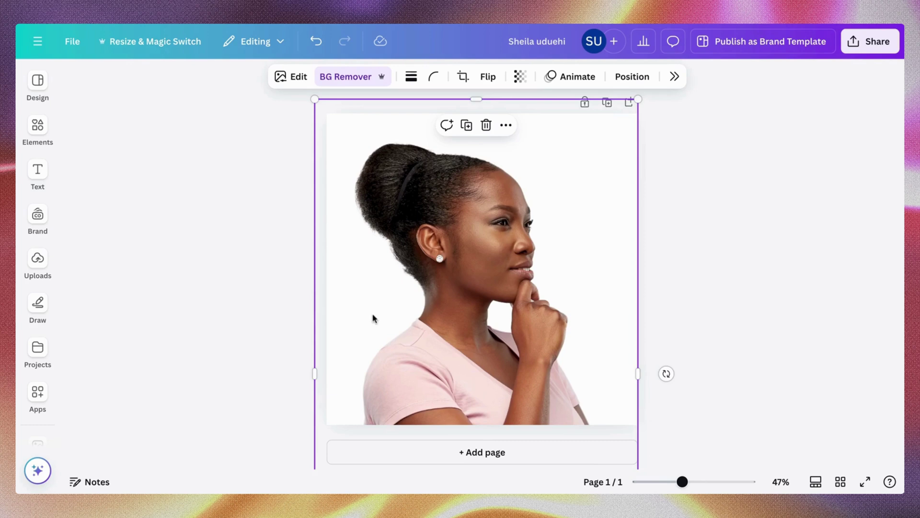
drag(318, 314, 328, 315)
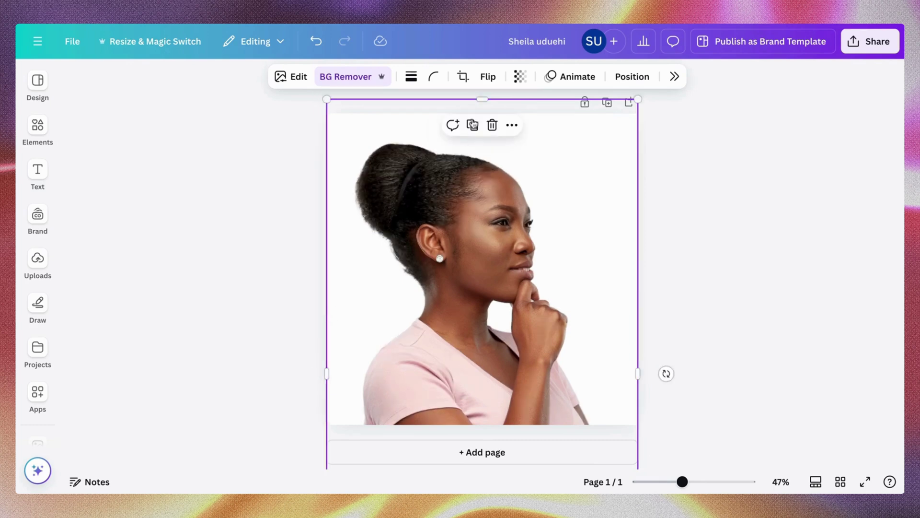
drag(468, 97, 471, 110)
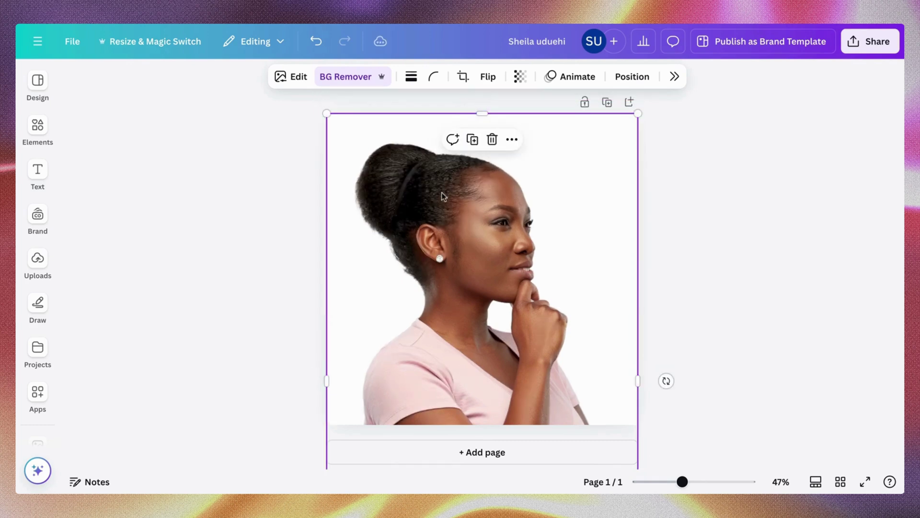
drag(482, 467, 508, 429)
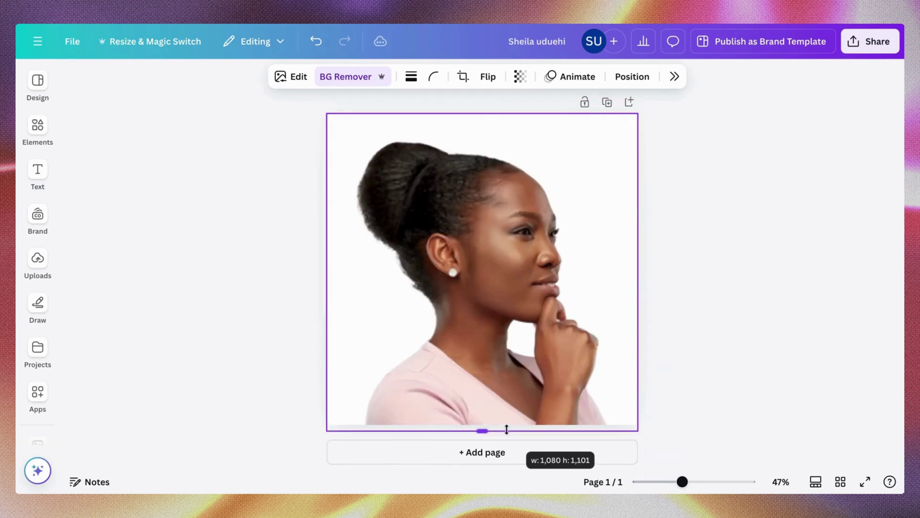
click(691, 207)
Step: Open the portrait's full filter list and preview the Slate, Poster and Classic filters
click(519, 286)
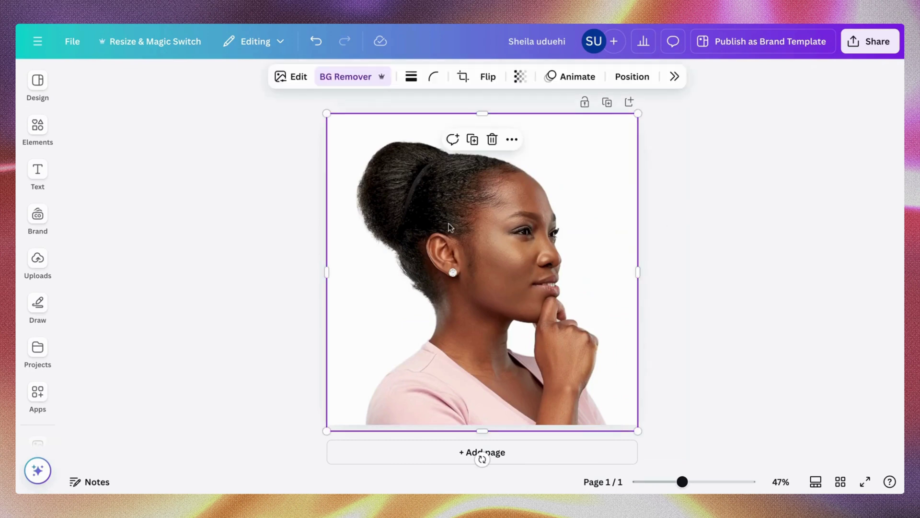
click(298, 79)
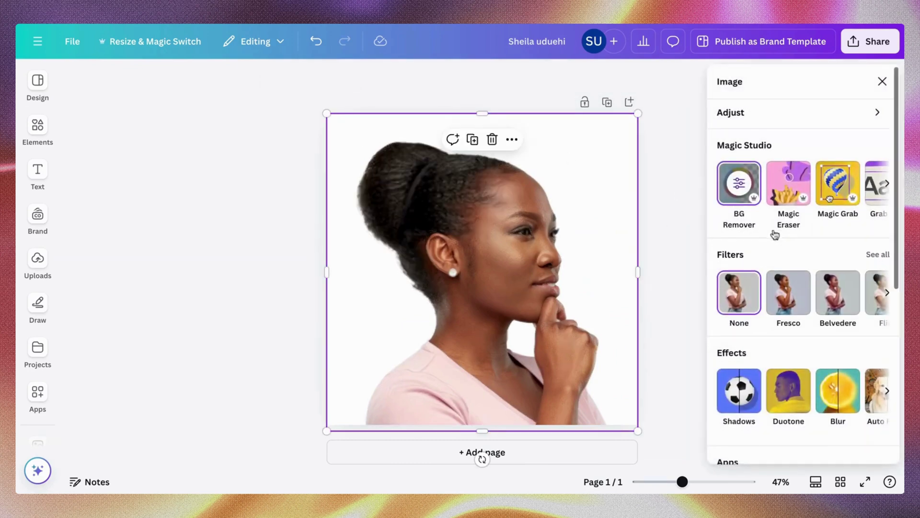
scroll(775, 234, down, 1)
click(869, 227)
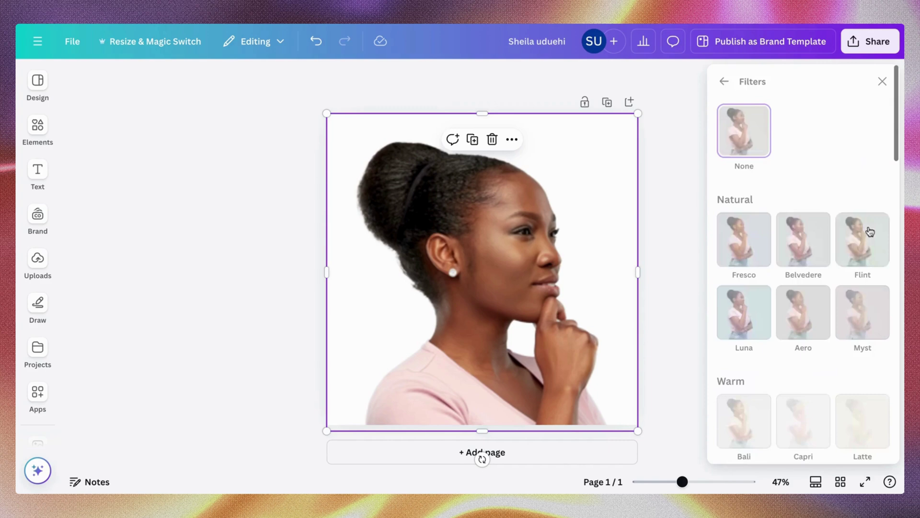
scroll(870, 232, down, 20)
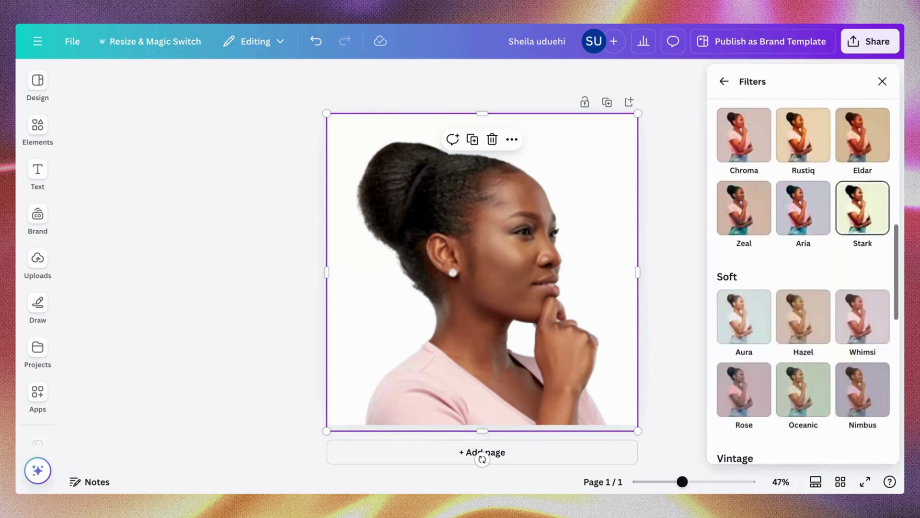
click(856, 321)
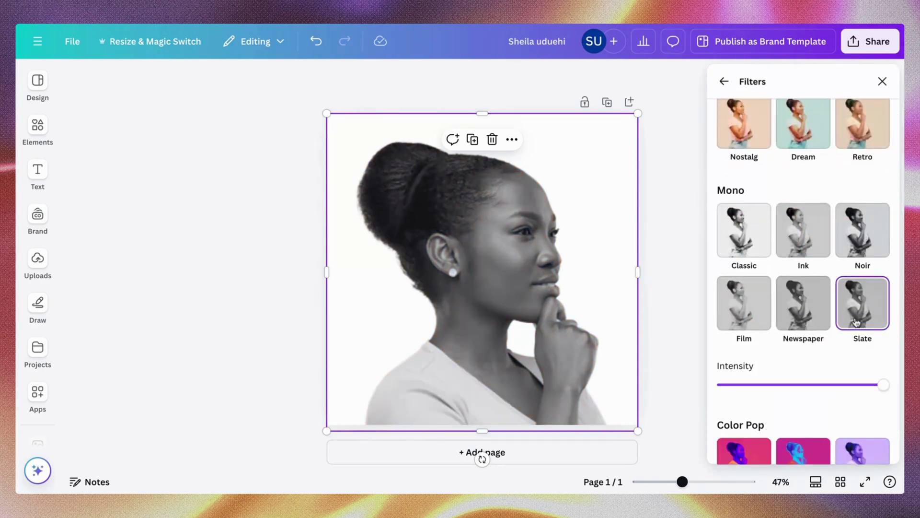
scroll(861, 299, down, 4)
click(861, 331)
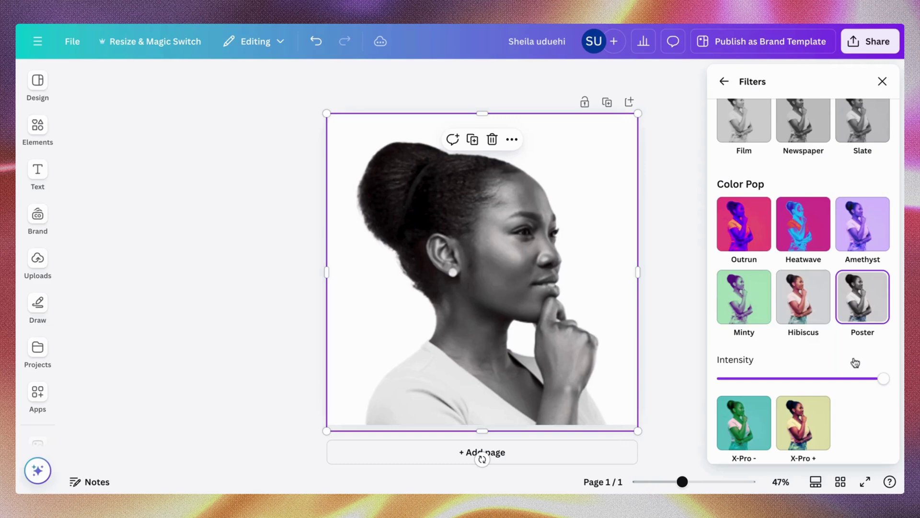
scroll(856, 362, up, 6)
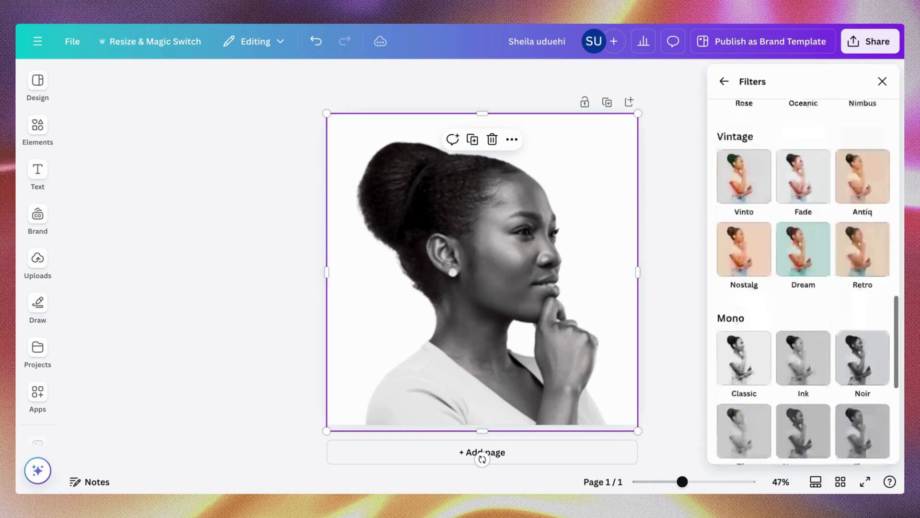
click(754, 353)
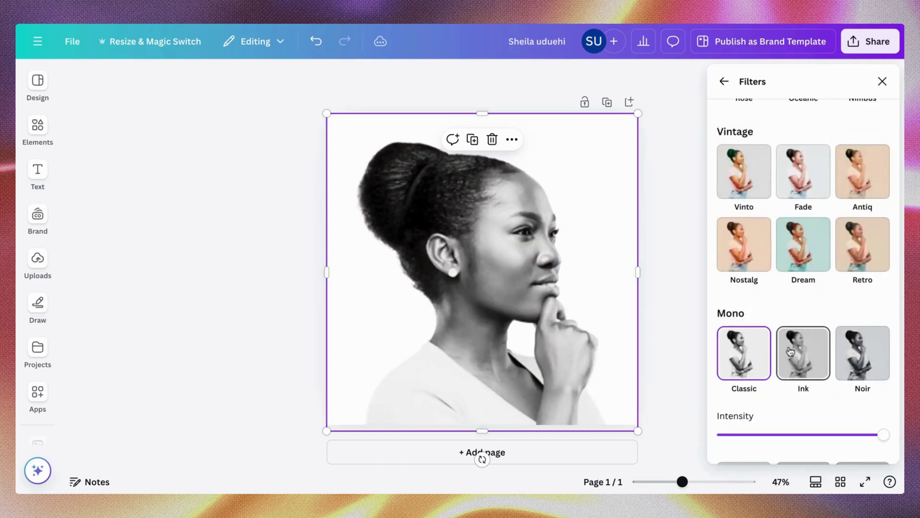
Step: Try Noir, then settle on the Poster filter at about 80 intensity
scroll(804, 343, down, 1)
click(851, 320)
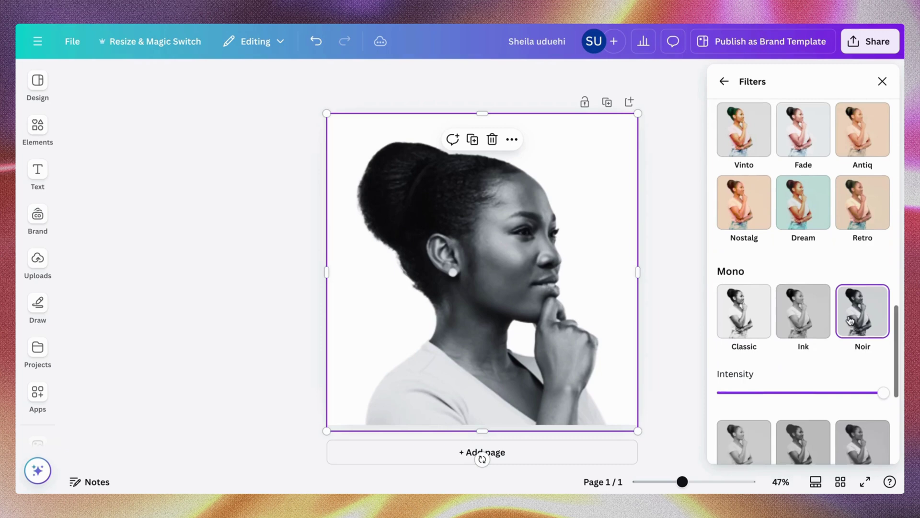
scroll(851, 320, down, 5)
click(859, 352)
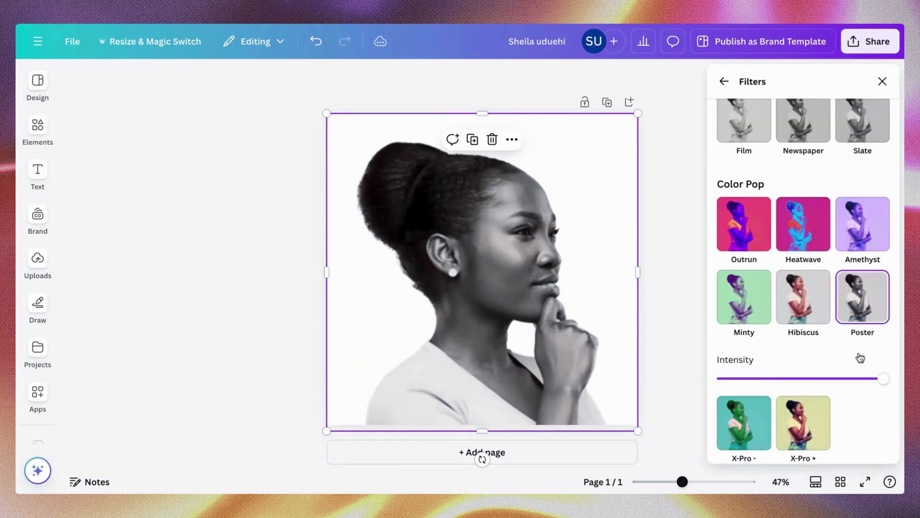
drag(868, 382, 851, 385)
Step: Adjust the portrait to brightness -26, contrast 15 and saturation -79
click(724, 81)
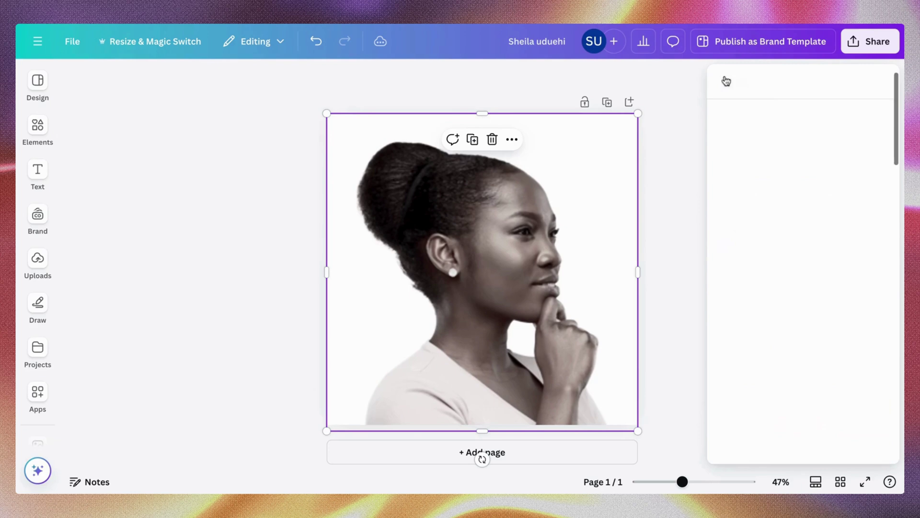
click(783, 119)
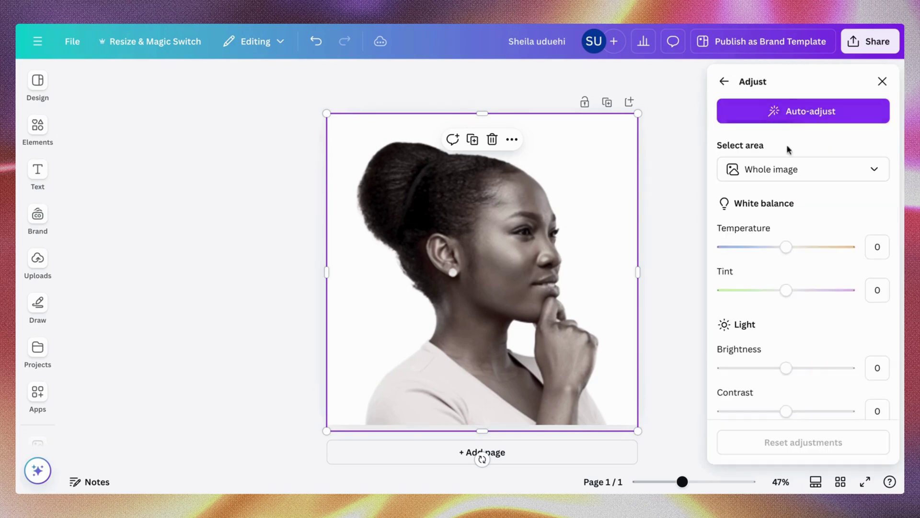
scroll(782, 257, down, 3)
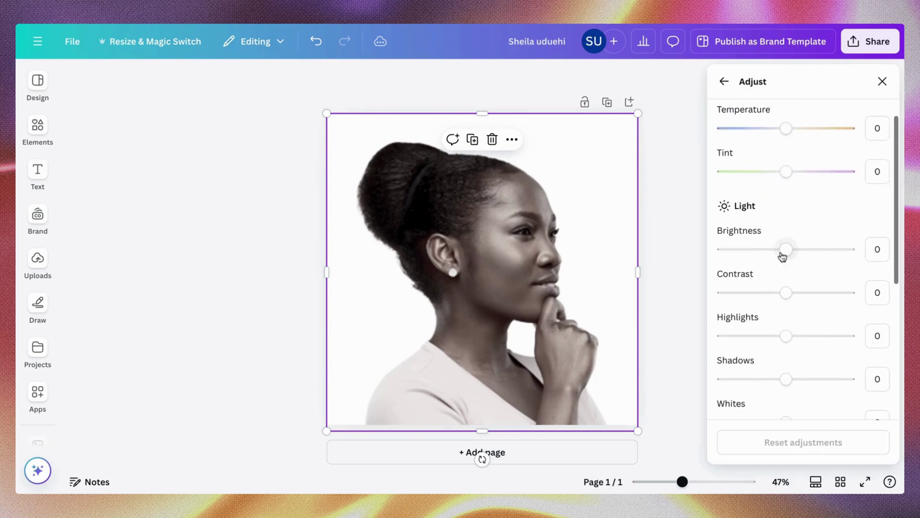
drag(782, 256, 797, 274)
scroll(770, 307, down, 1)
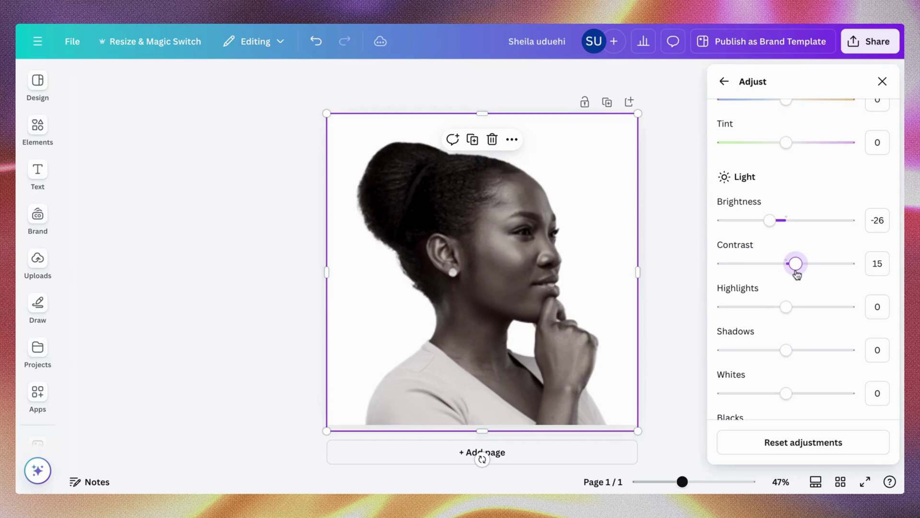
scroll(754, 447, down, 5)
drag(719, 321, 736, 337)
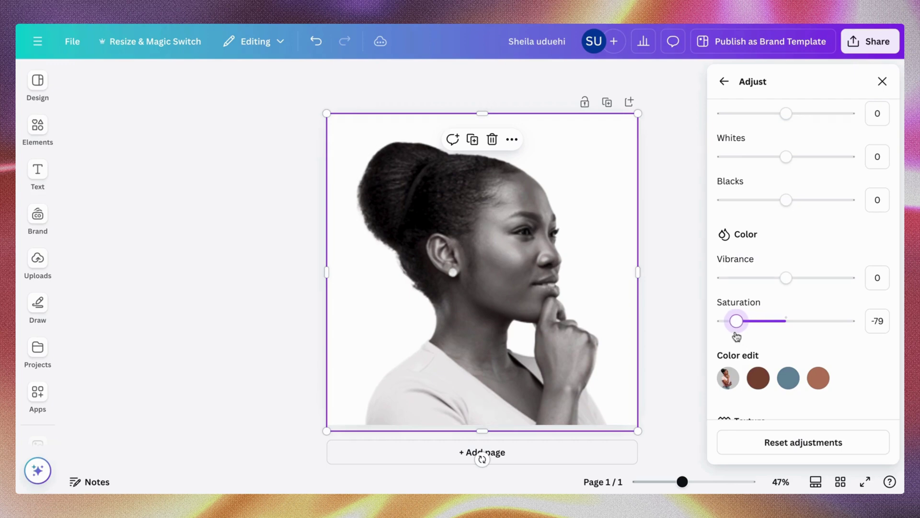
Step: Close the adjustments, enter and cancel cropping on the portrait, then deselect it
key(Escape)
click(673, 274)
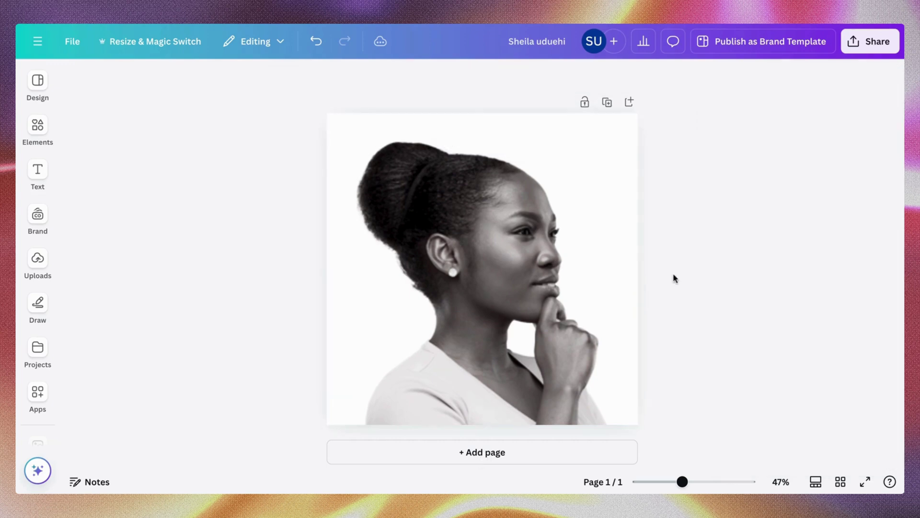
double_click(592, 276)
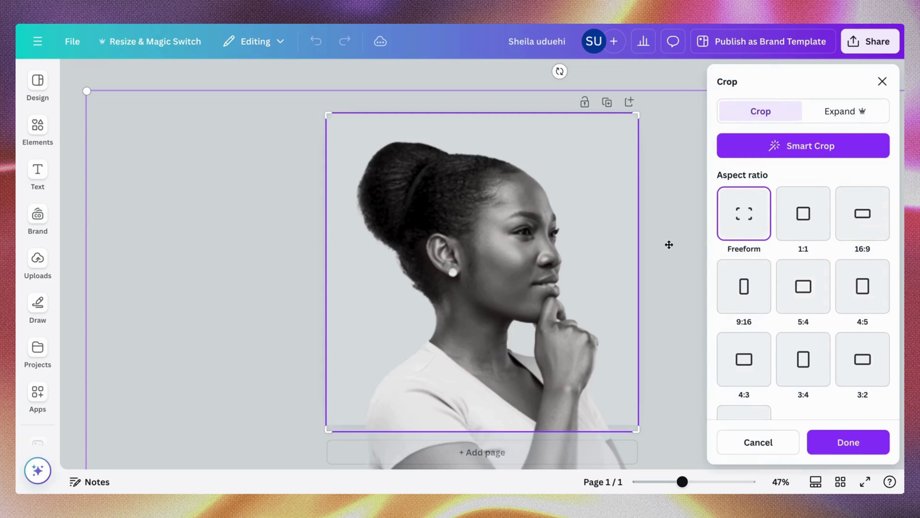
click(882, 81)
click(831, 111)
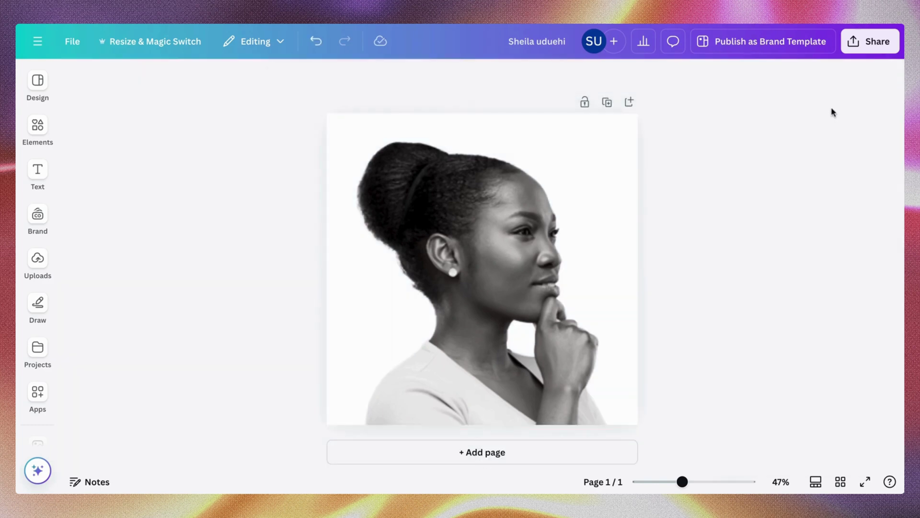
Step: Search Elements for 'Gradient' and browse the Graphics results
click(47, 132)
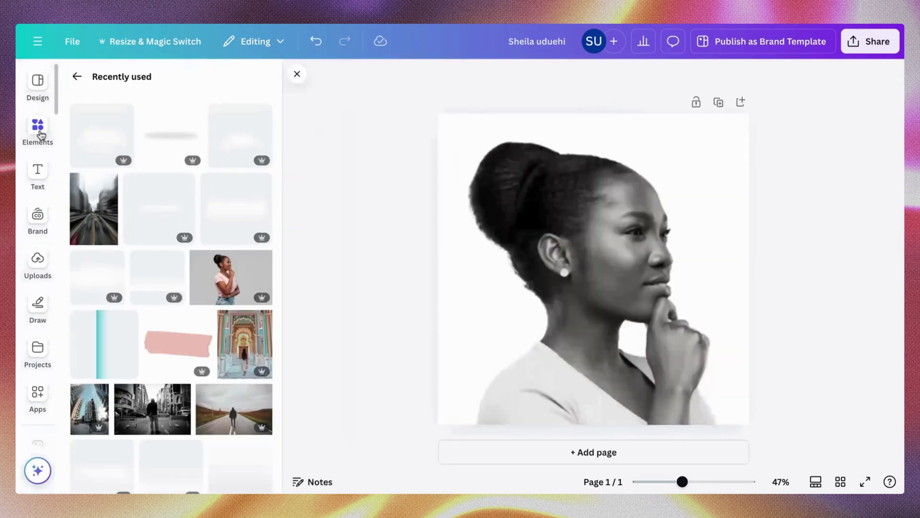
click(75, 78)
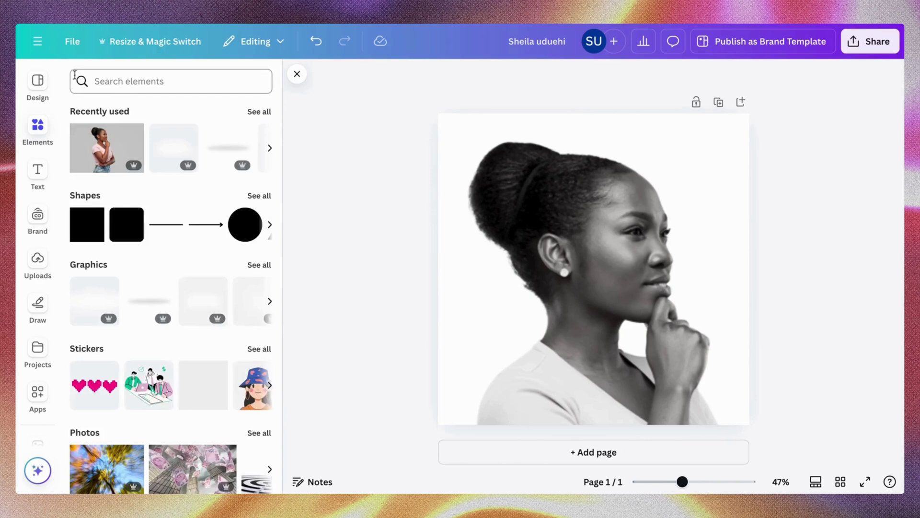
click(89, 79)
text(G)
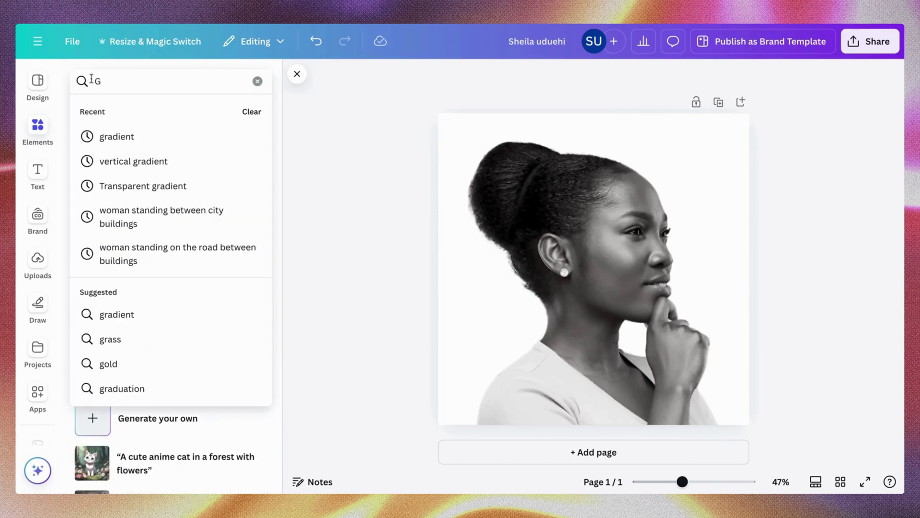
text(radient)
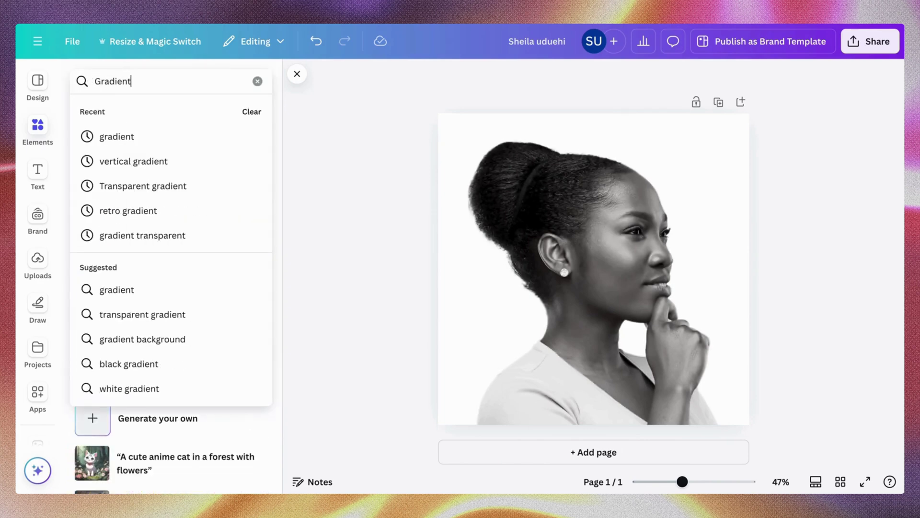
key(Return)
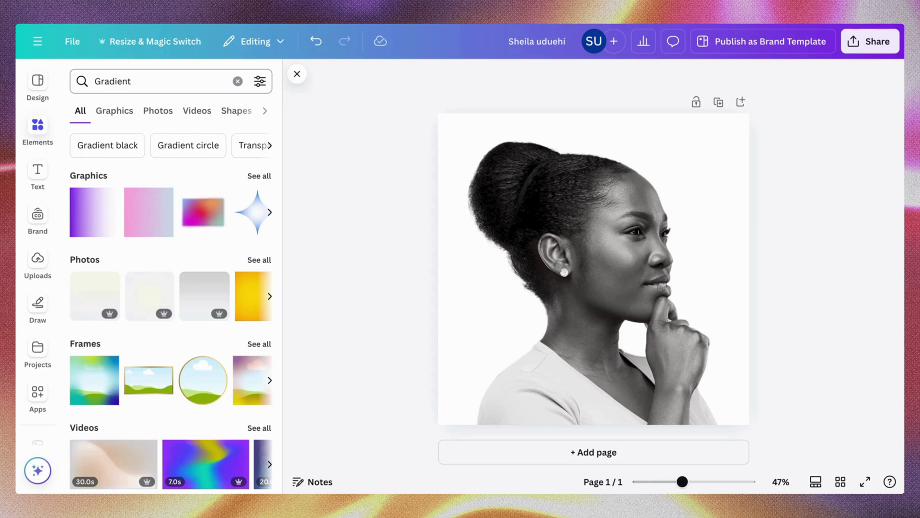
click(115, 110)
scroll(189, 345, down, 3)
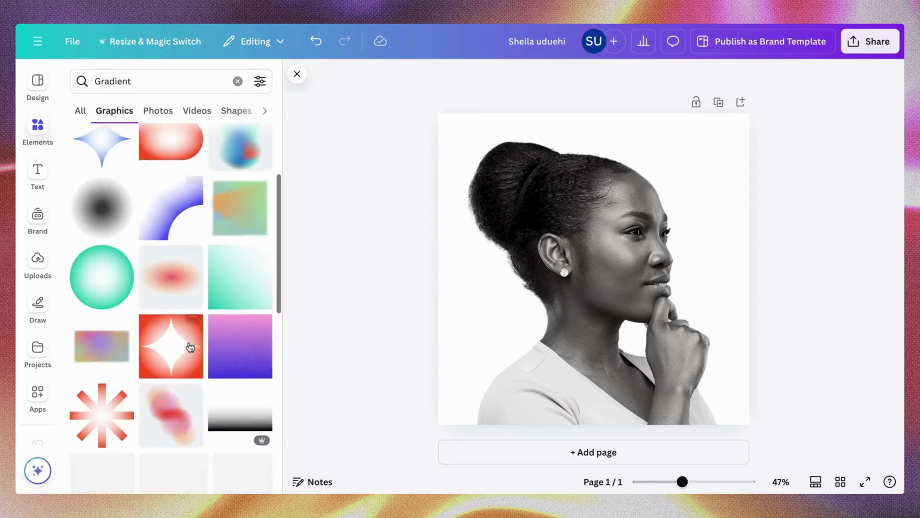
scroll(191, 346, down, 3)
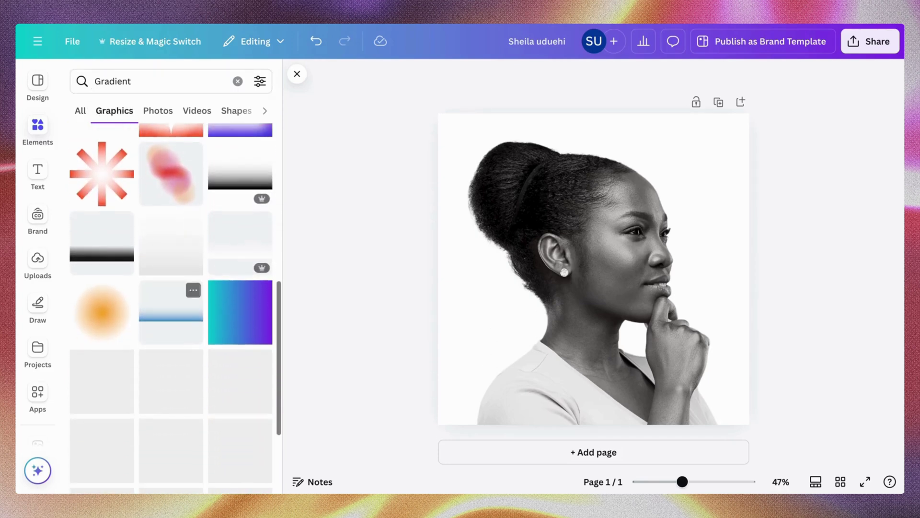
scroll(190, 345, down, 2)
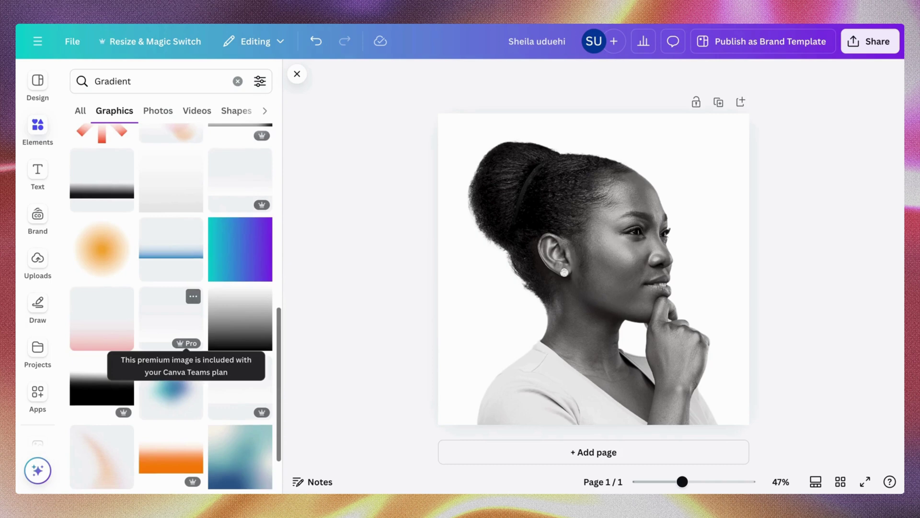
Step: Try two gradient graphics on the page, delete them, and open all Magic Recommendations
click(168, 209)
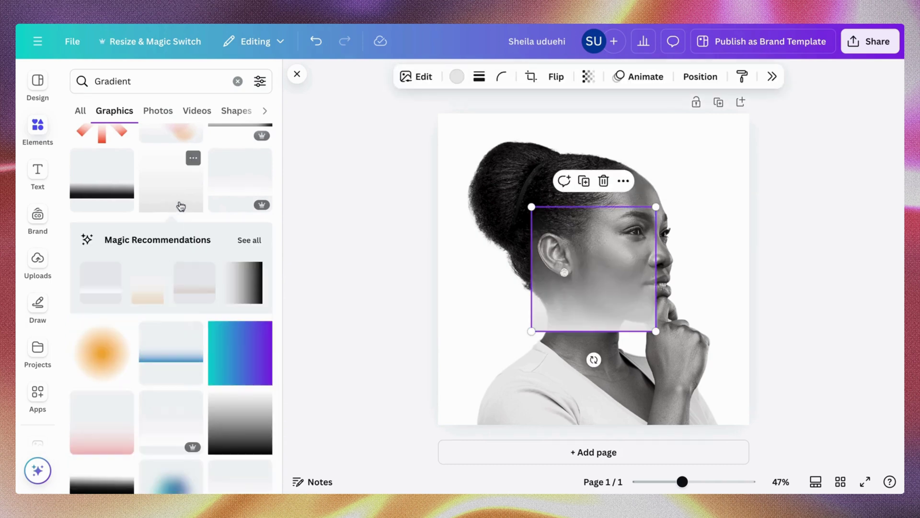
key(Delete)
click(249, 191)
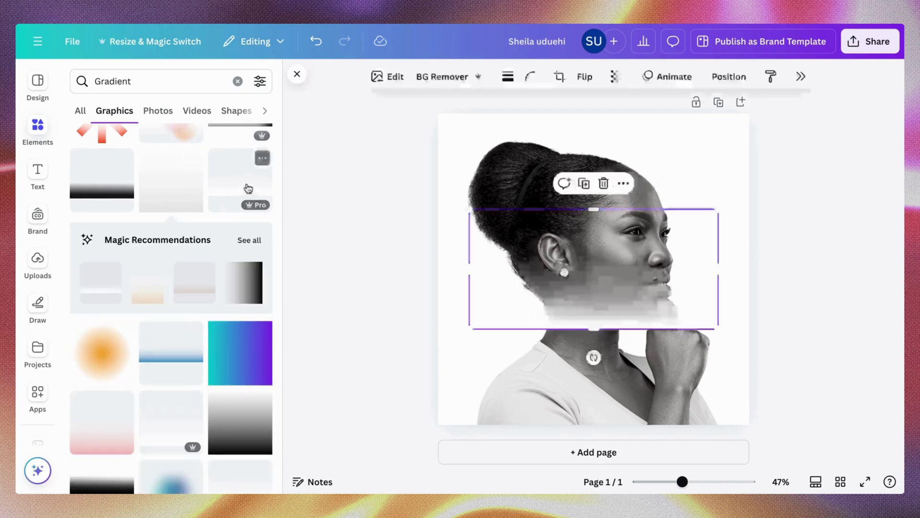
click(247, 242)
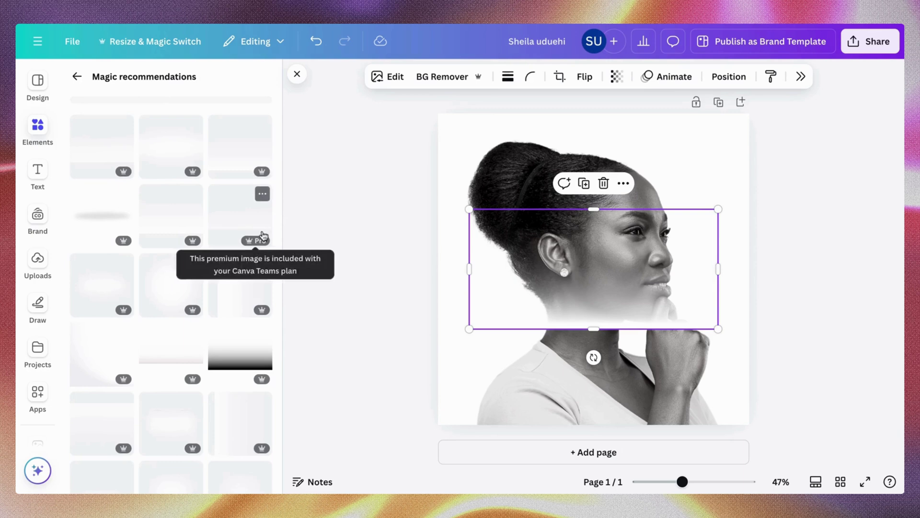
key(Delete)
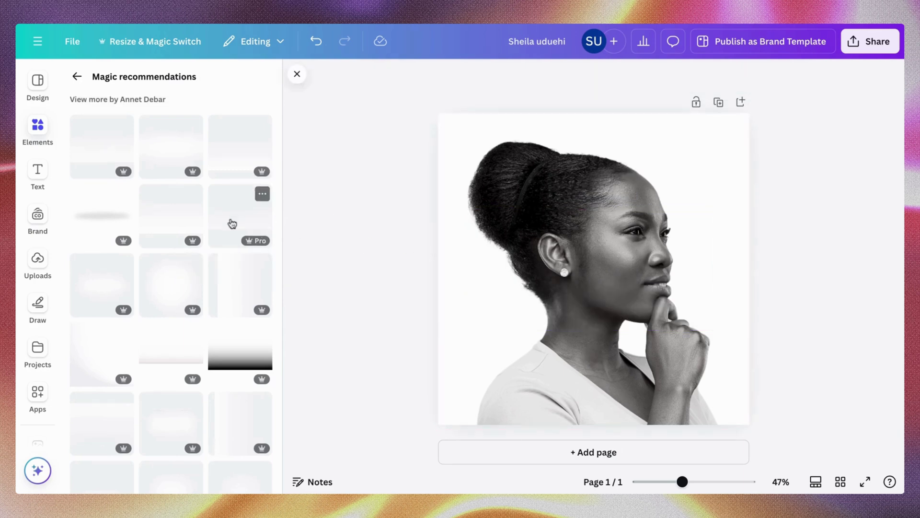
Step: Add a soft blur shape over the portrait and set its colour to white
click(85, 214)
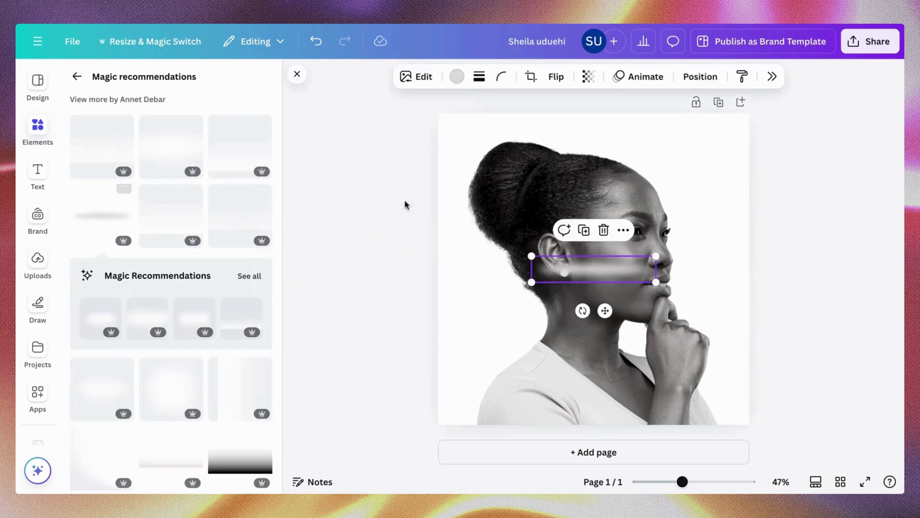
click(456, 77)
click(788, 173)
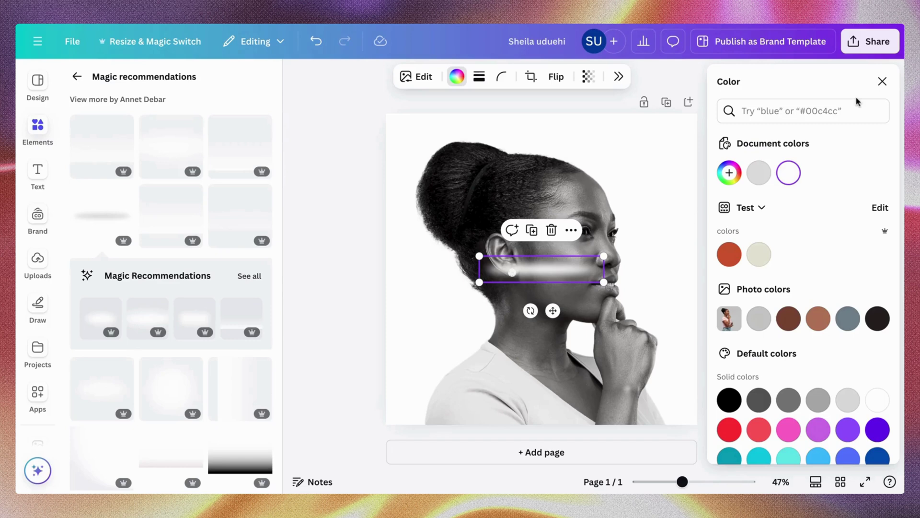
click(877, 87)
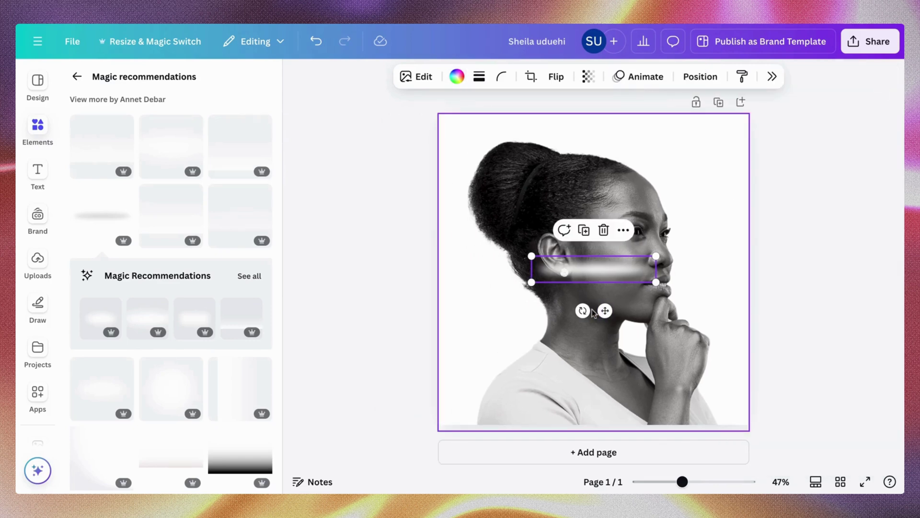
Step: Rotate the white blur shape vertical, enlarge it down the page, and position it centrally
drag(583, 310, 637, 286)
drag(606, 207, 772, 86)
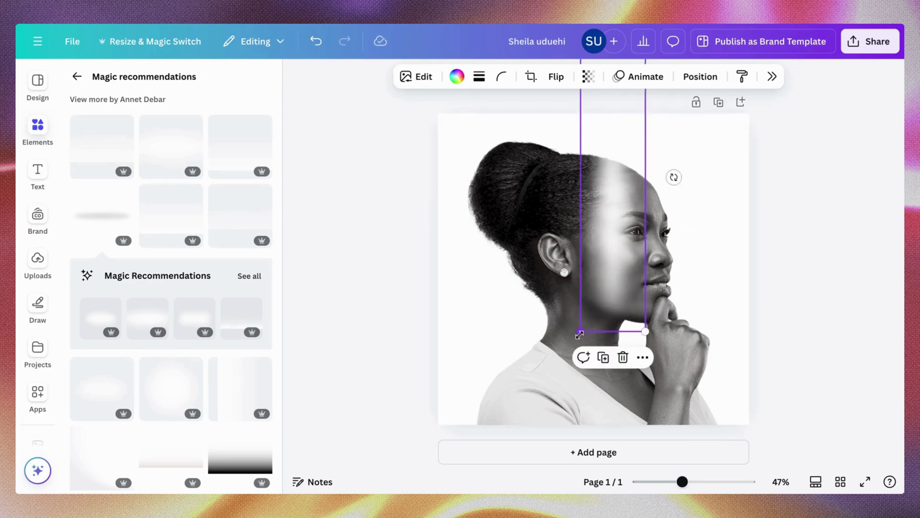
drag(579, 334, 548, 483)
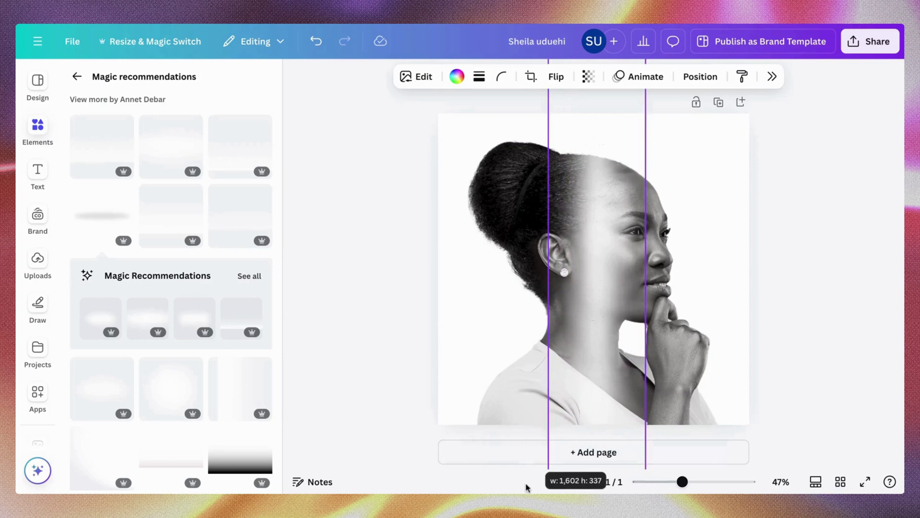
drag(592, 336, 573, 331)
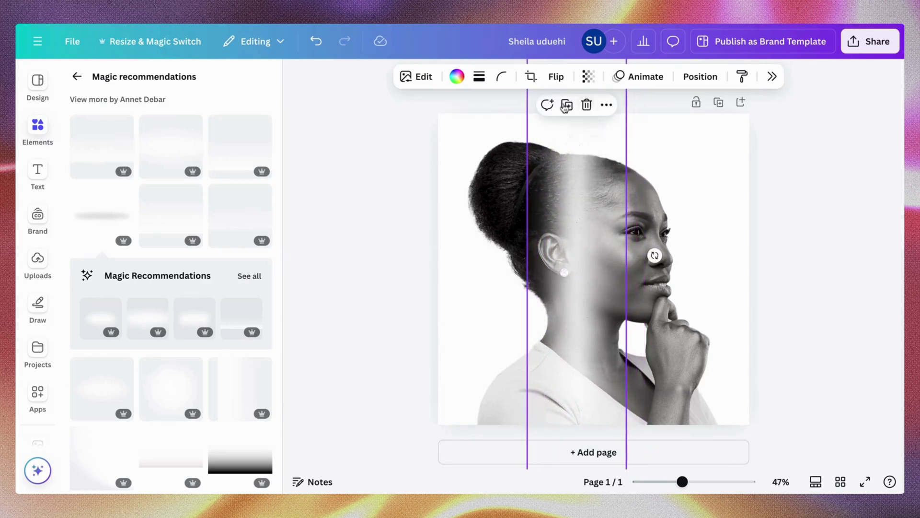
drag(577, 177, 565, 219)
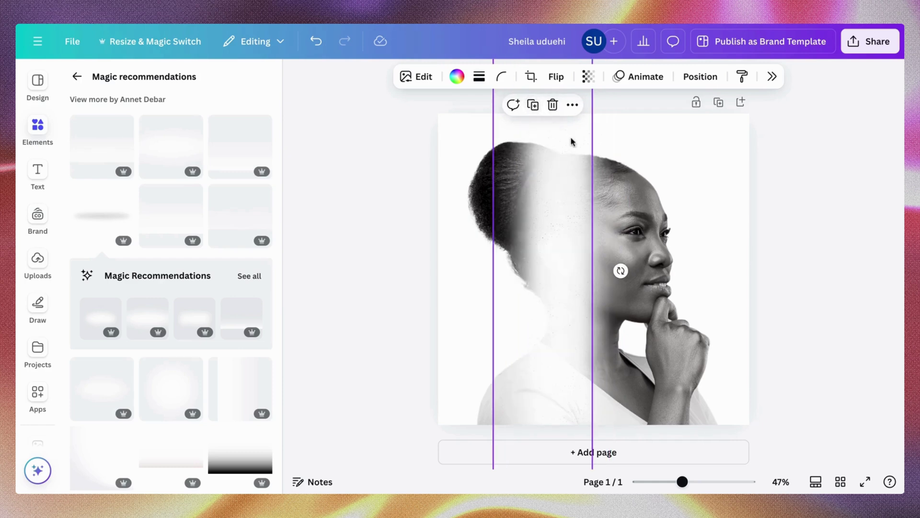
Step: Duplicate the blur shape twice, offsetting one copy left and one down over the shoulder
click(539, 108)
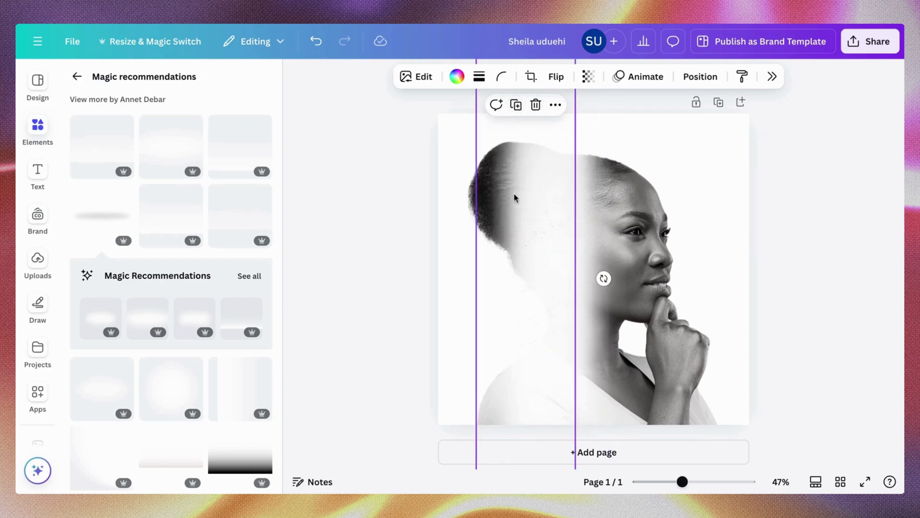
drag(615, 252, 598, 254)
scroll(631, 214, down, 1)
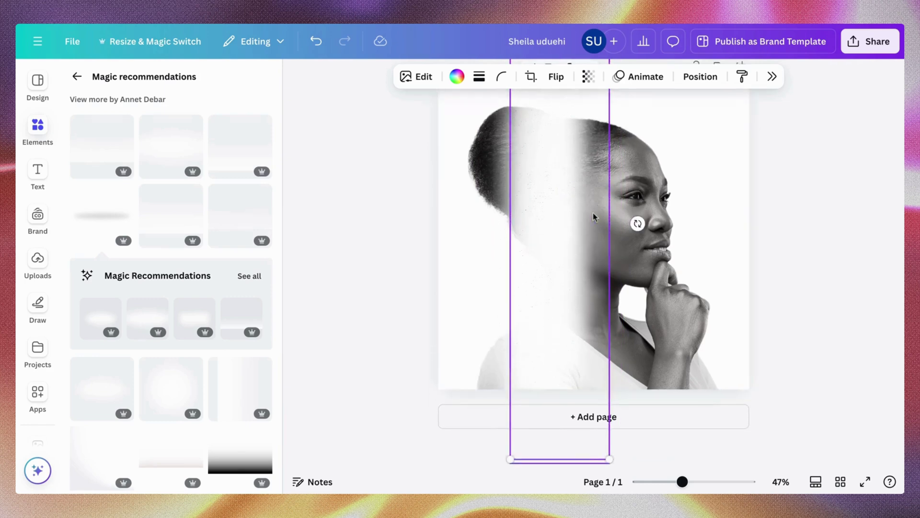
drag(596, 216, 623, 226)
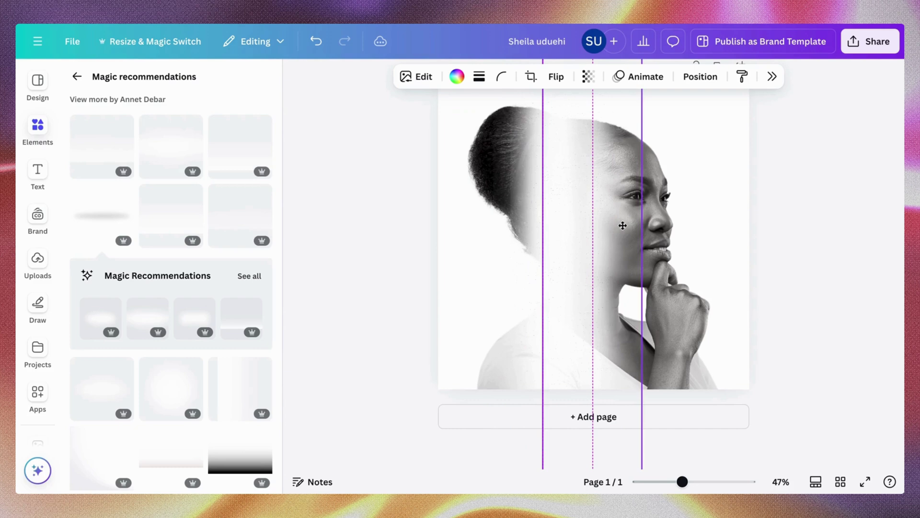
scroll(753, 195, up, 1)
click(596, 234)
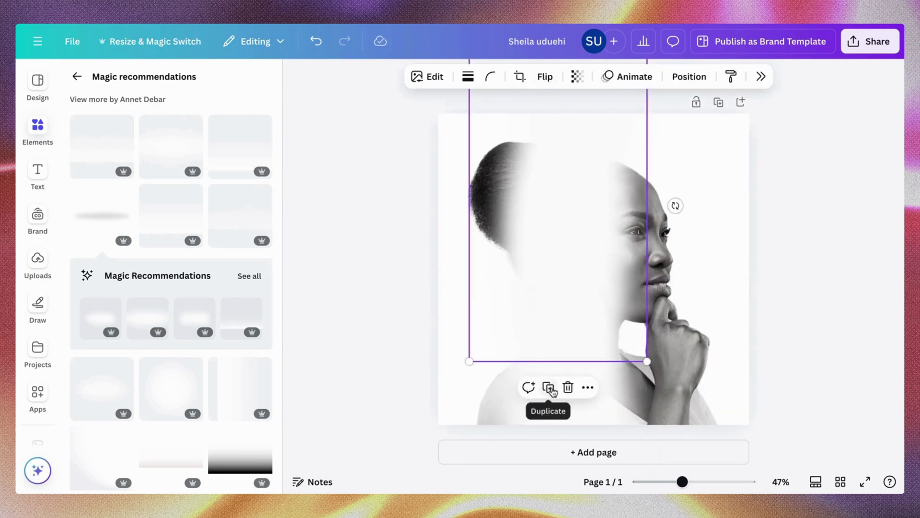
click(551, 391)
drag(573, 248, 570, 391)
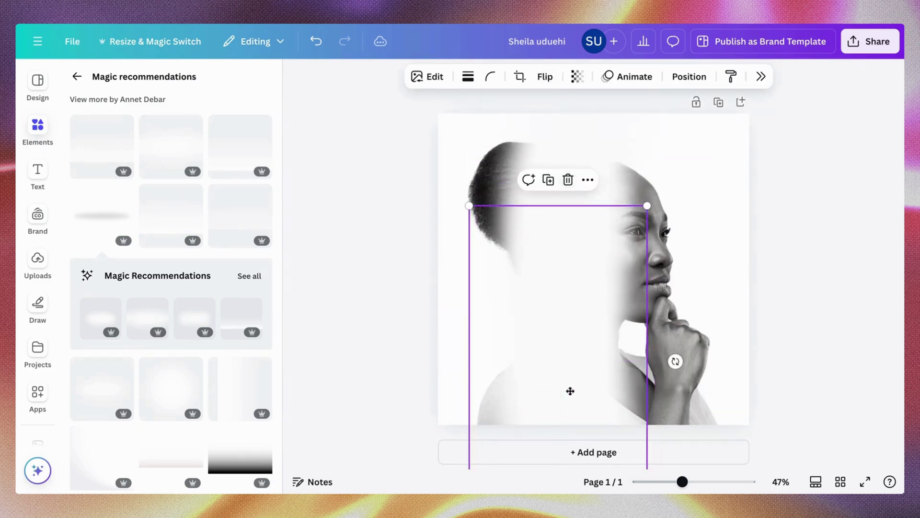
click(731, 259)
click(766, 249)
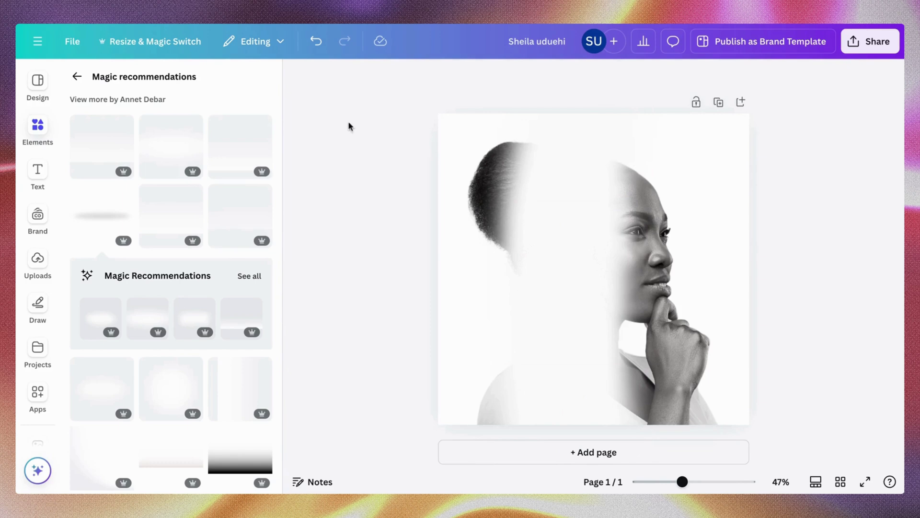
Step: Clear the Gradient search and add the blurred city-street photo from recently used elements
click(293, 78)
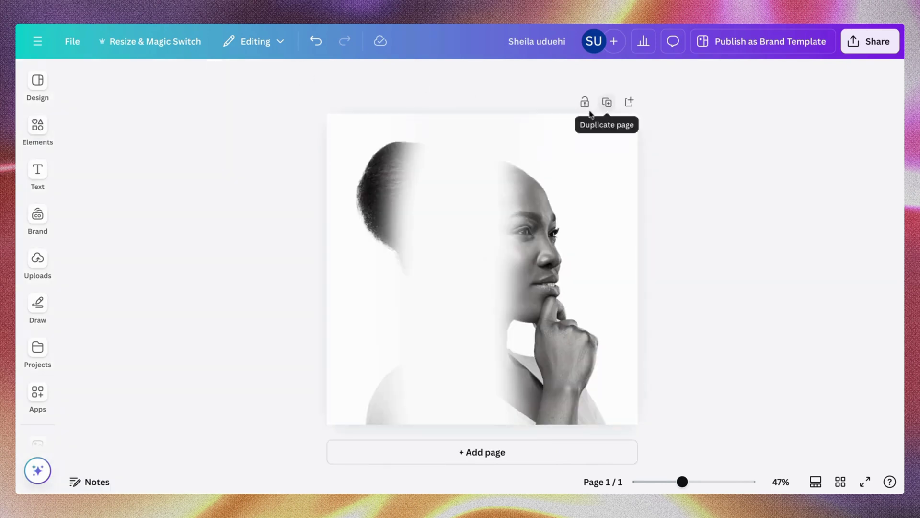
click(38, 127)
click(82, 81)
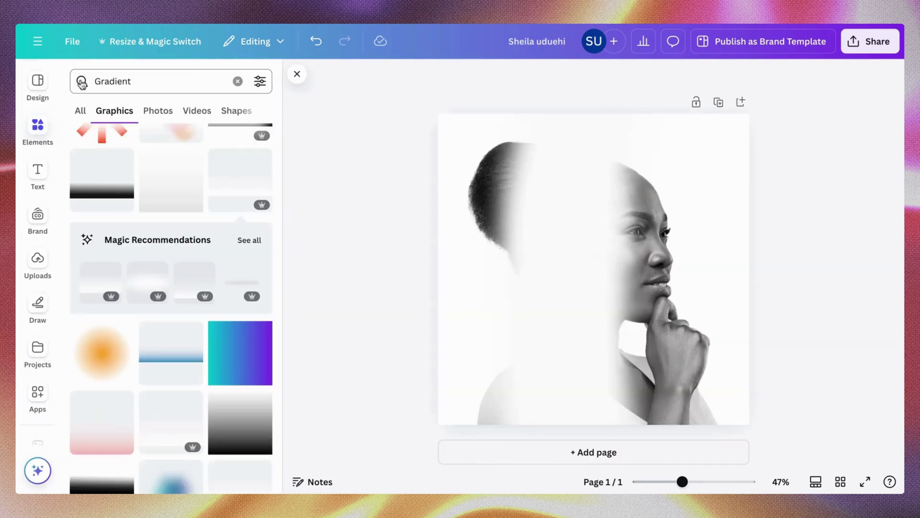
click(236, 82)
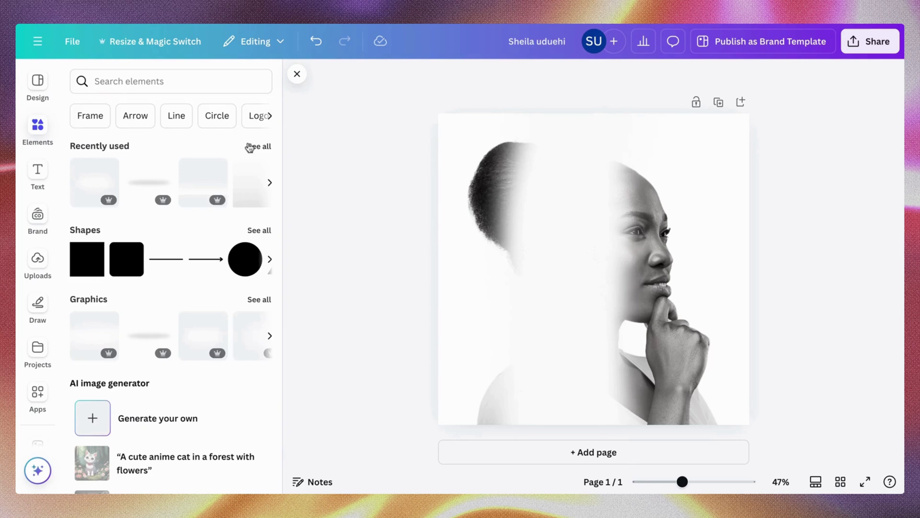
click(250, 146)
click(182, 298)
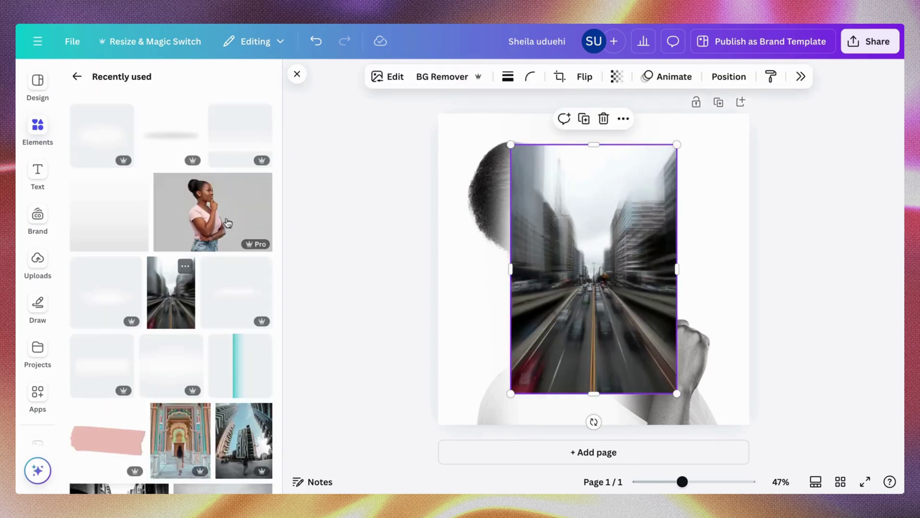
click(295, 75)
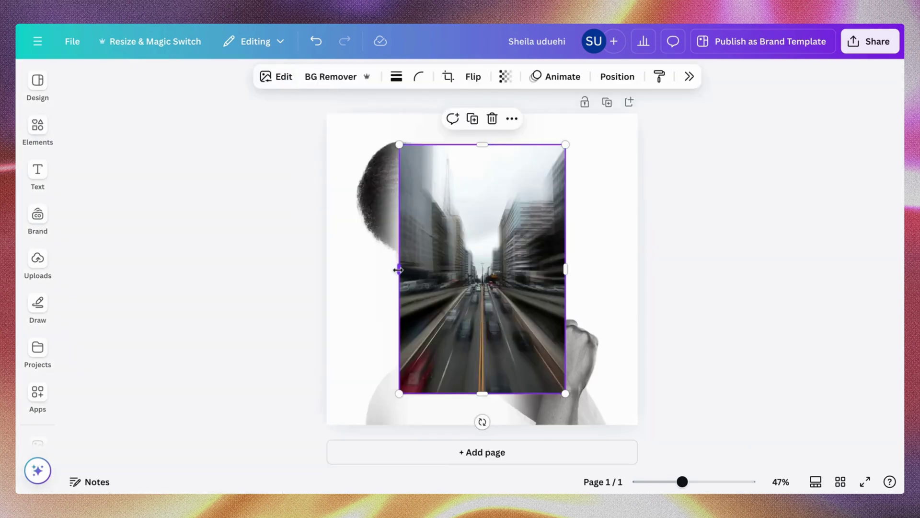
Step: Narrow the city photo, stretch it to the page bottom, and shift it left over the head
drag(398, 270, 428, 246)
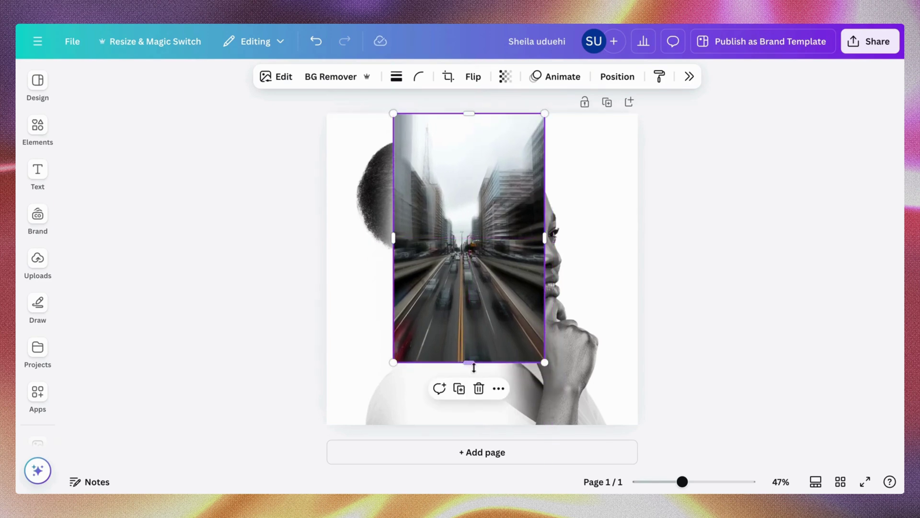
drag(471, 364, 463, 422)
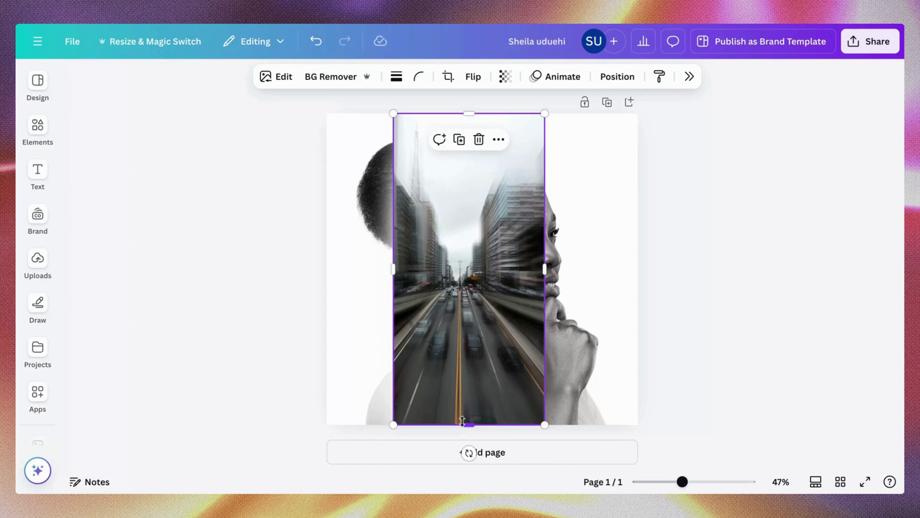
drag(472, 388, 447, 386)
Step: Duplicate the page as Page 2 and delete the city photo from that copy
click(693, 279)
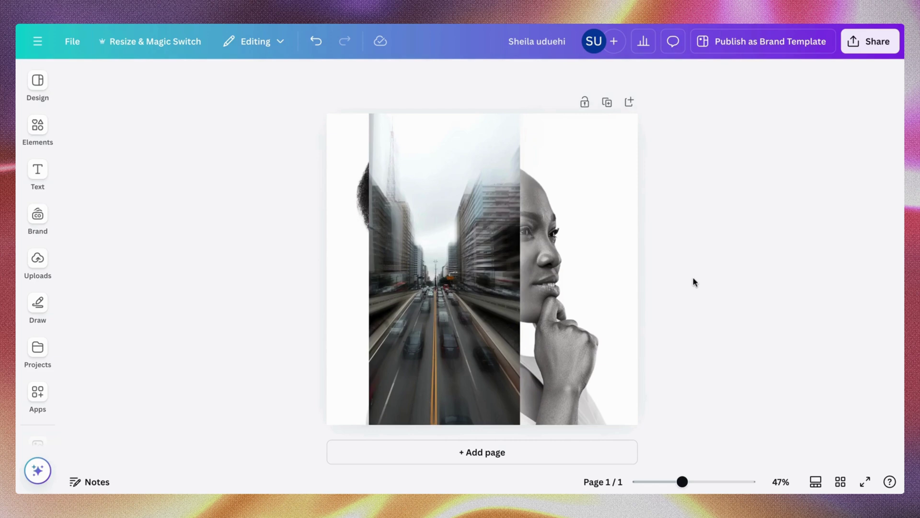
click(488, 338)
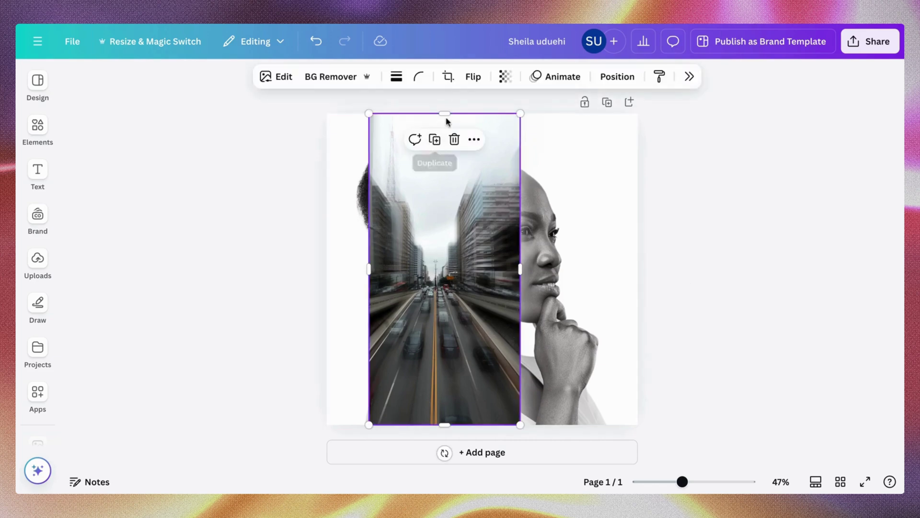
drag(447, 115, 445, 114)
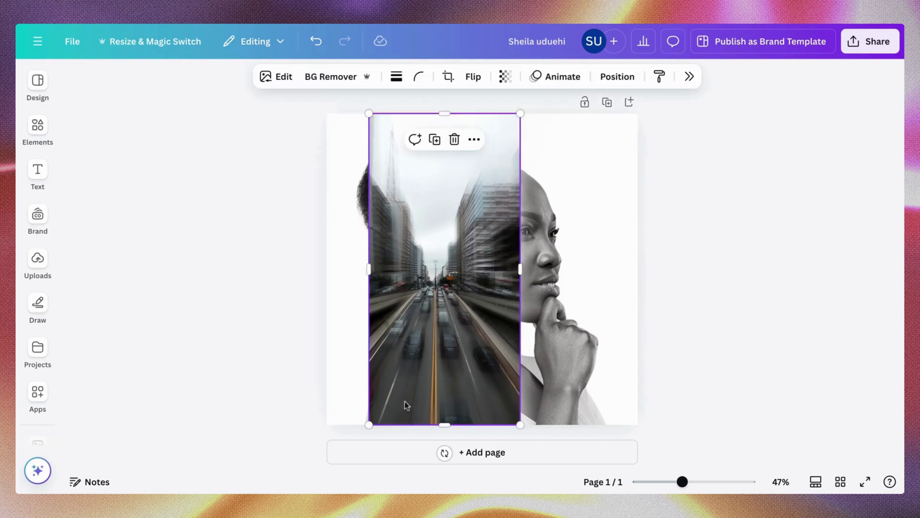
click(606, 102)
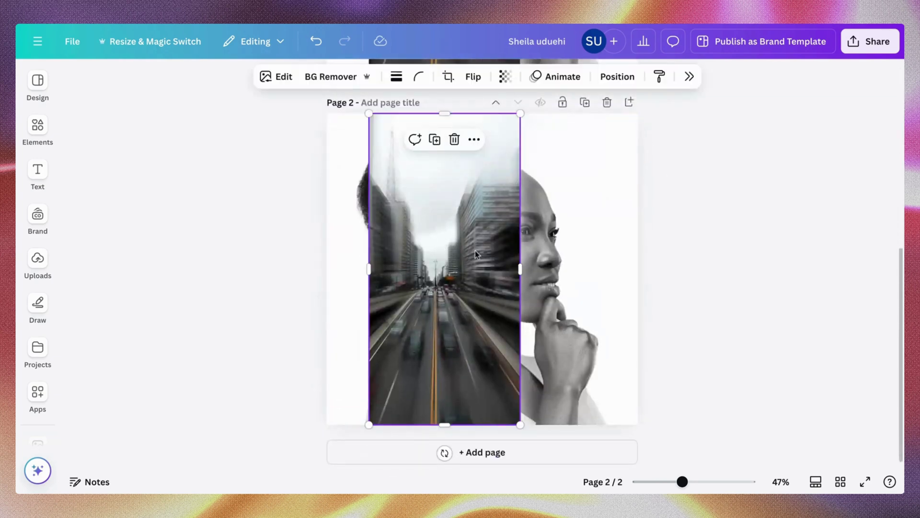
key(Delete)
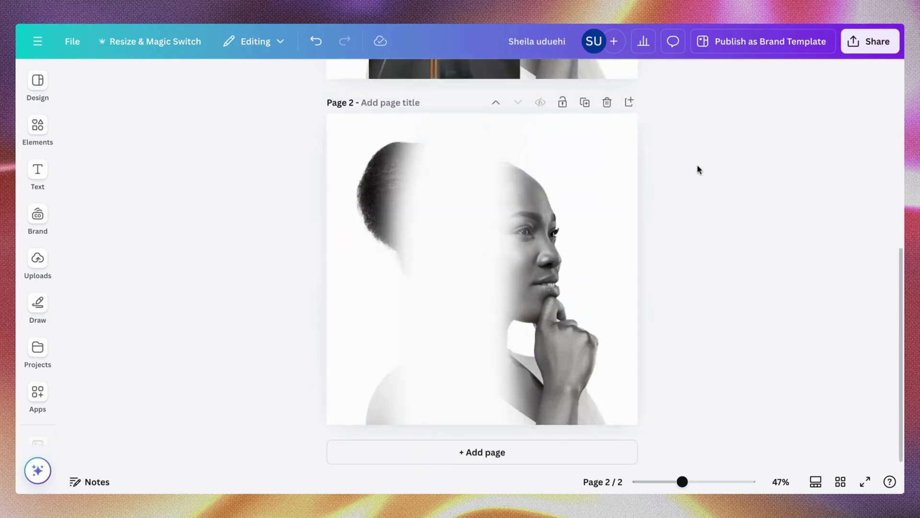
Step: Download only Page 2 as a PNG from the Share menu
click(865, 53)
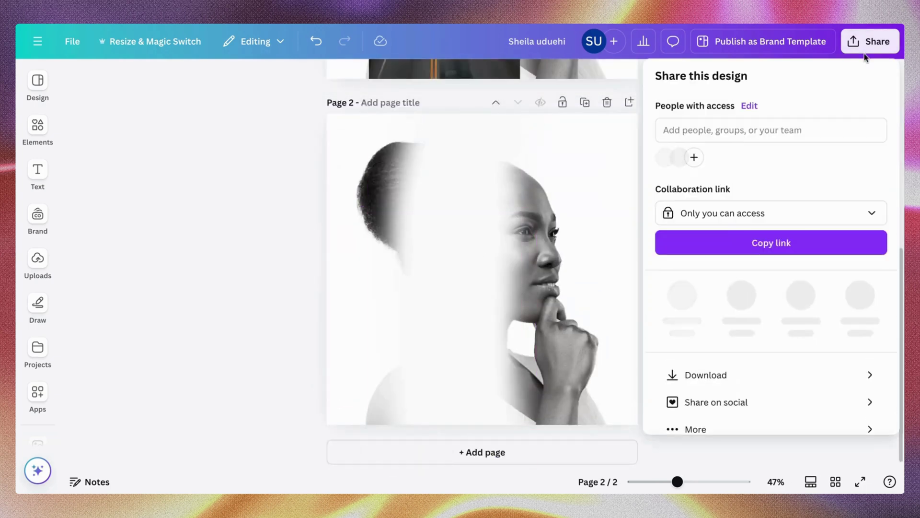
click(753, 365)
click(873, 275)
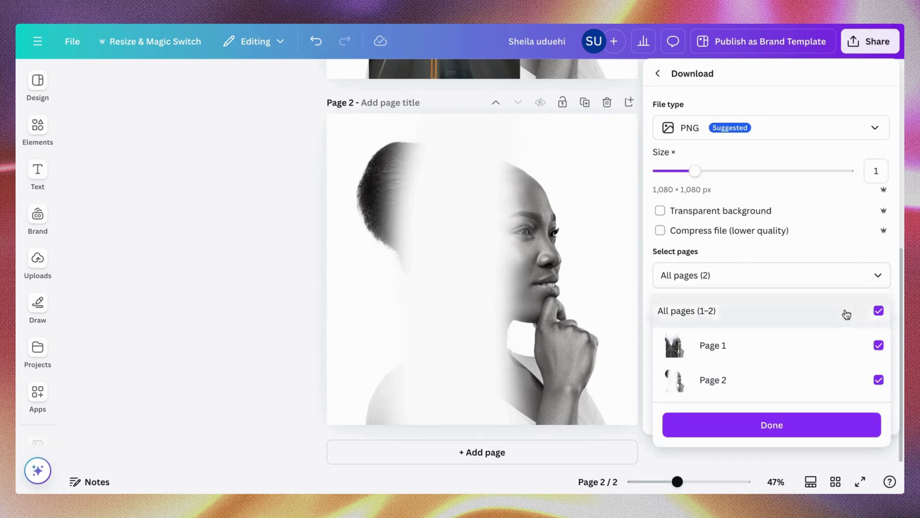
click(796, 380)
click(772, 425)
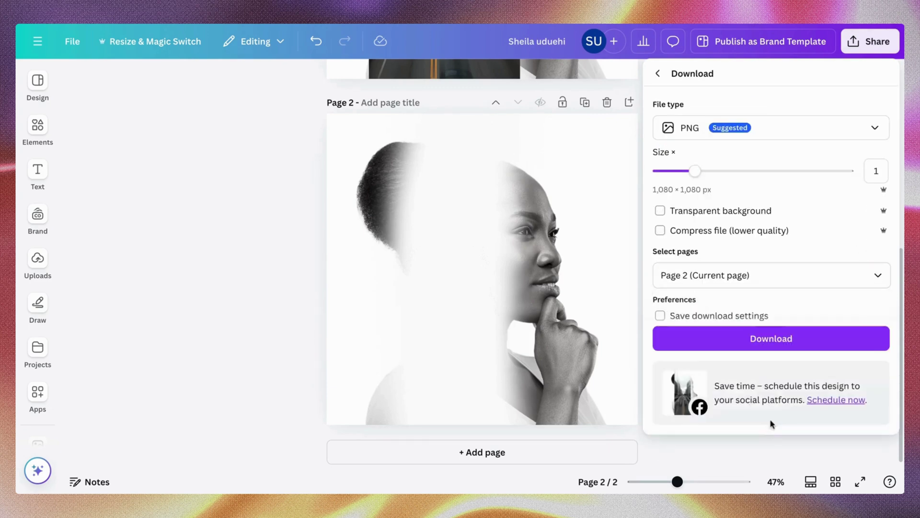
click(776, 336)
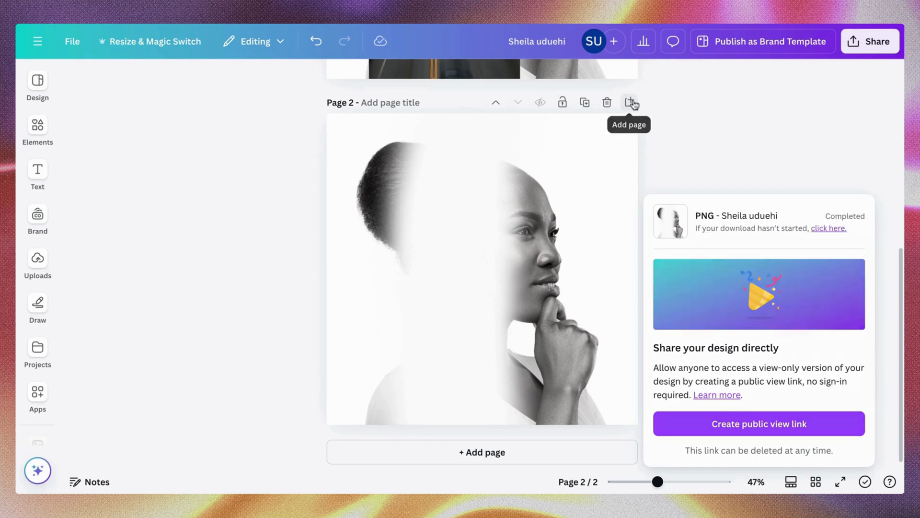
Step: Add a blank Page 3 and paste the road photo from page 1 onto it
click(631, 103)
scroll(671, 130, up, 10)
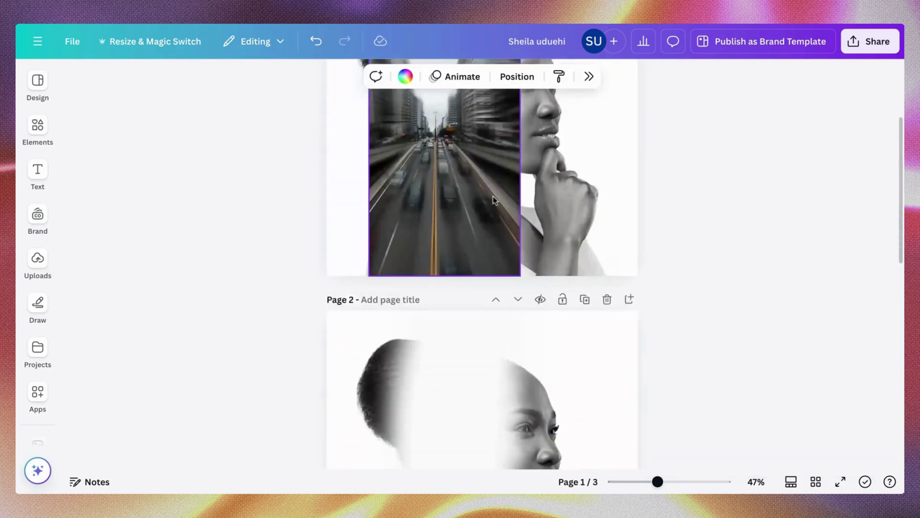
click(494, 199)
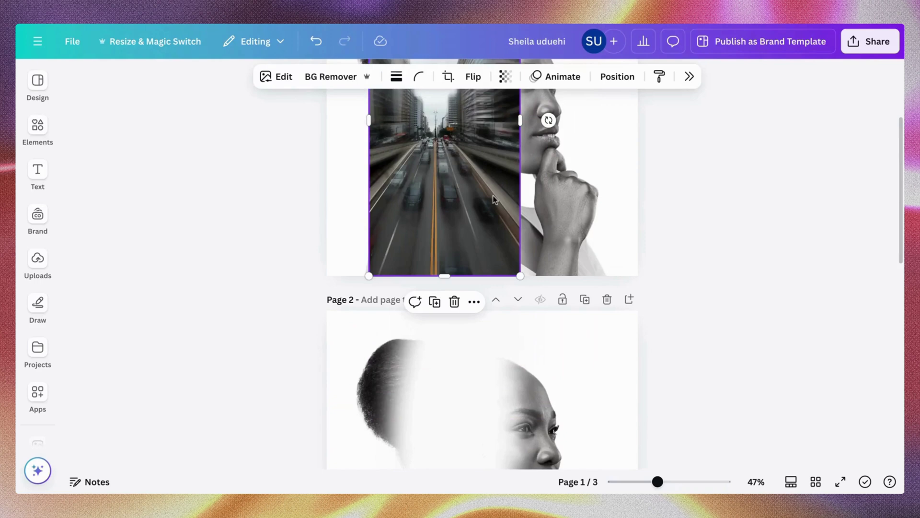
scroll(492, 195, down, 10)
click(495, 263)
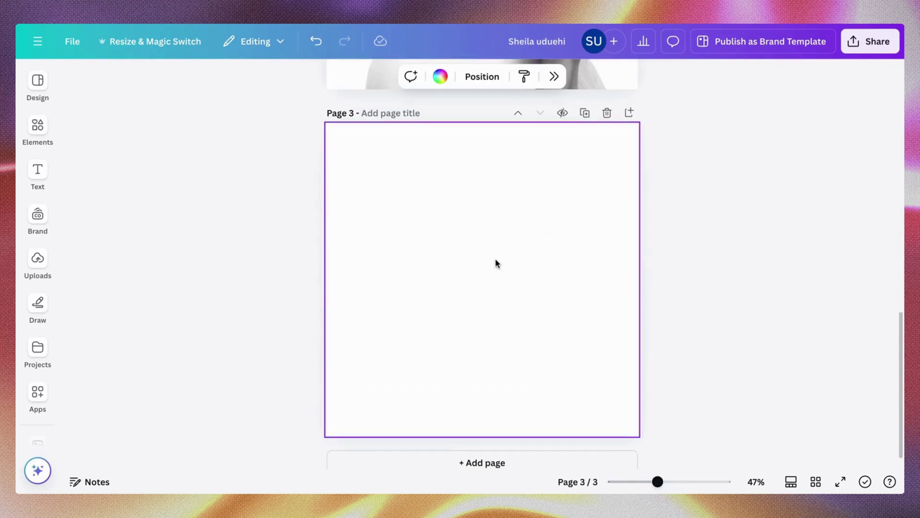
key(ctrl+v)
click(658, 189)
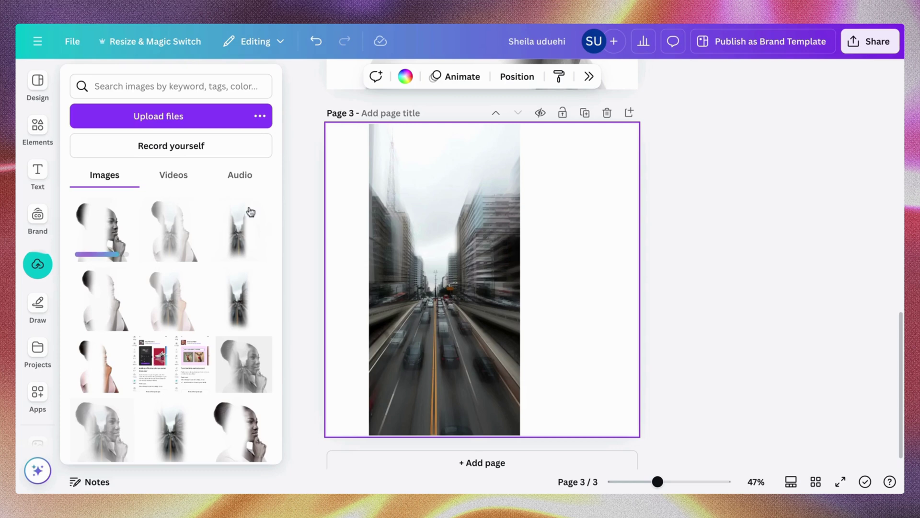
Step: Centre the road photo horizontally on Page 3
click(405, 195)
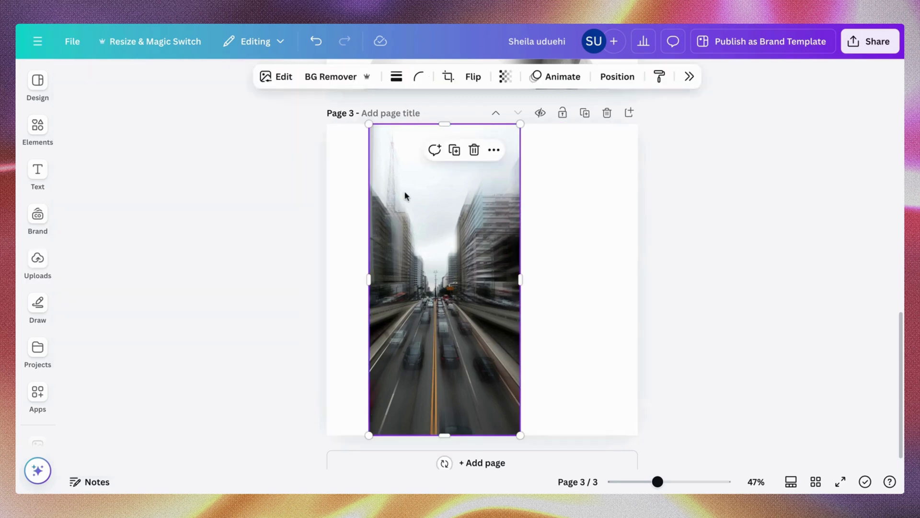
click(272, 162)
drag(418, 269, 455, 269)
click(380, 282)
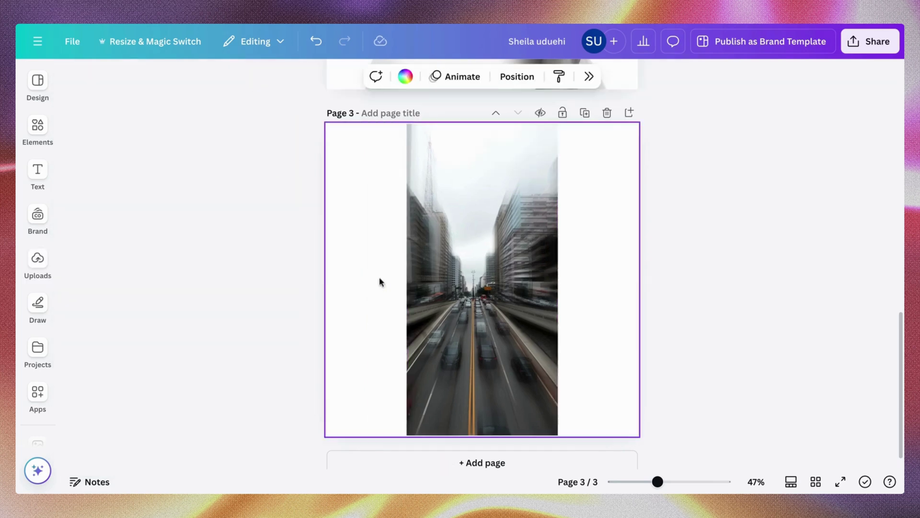
Step: Paste a copy of the faded portrait from Page 2 onto Page 3
scroll(380, 281, up, 4)
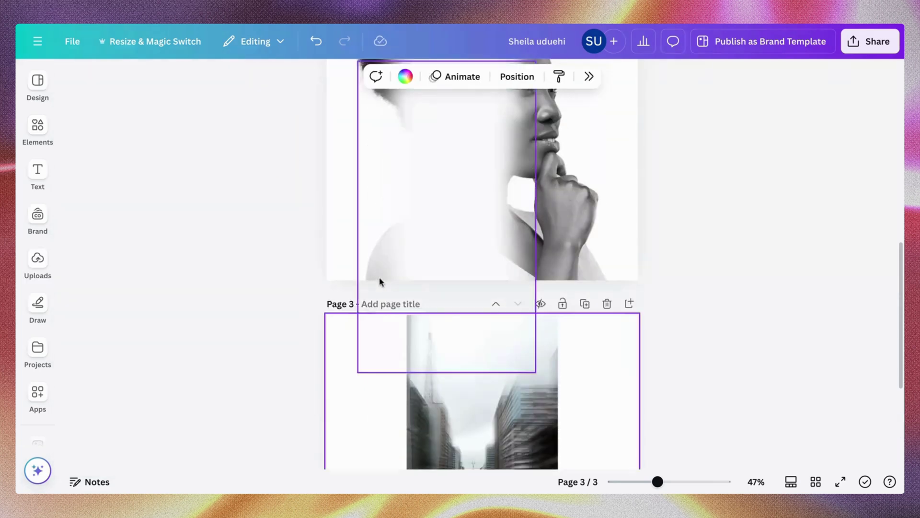
click(412, 237)
scroll(412, 236, down, 4)
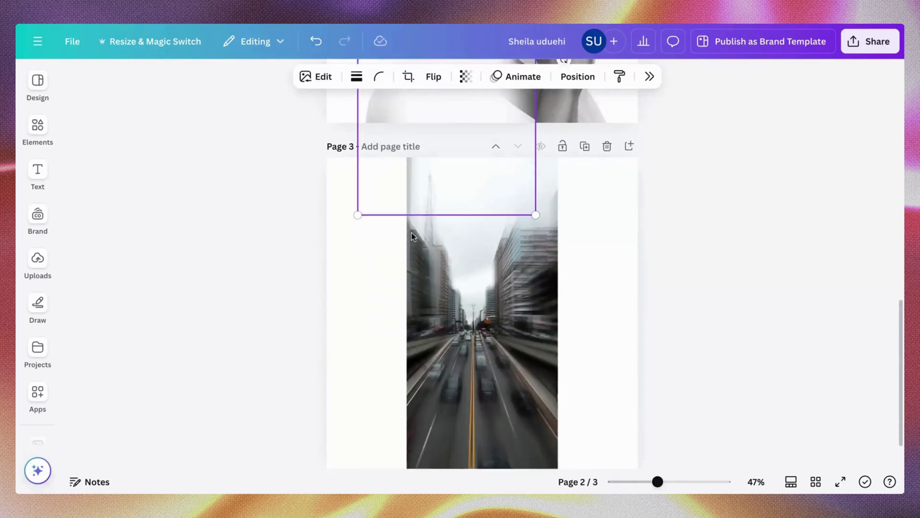
click(355, 316)
key(ctrl+v)
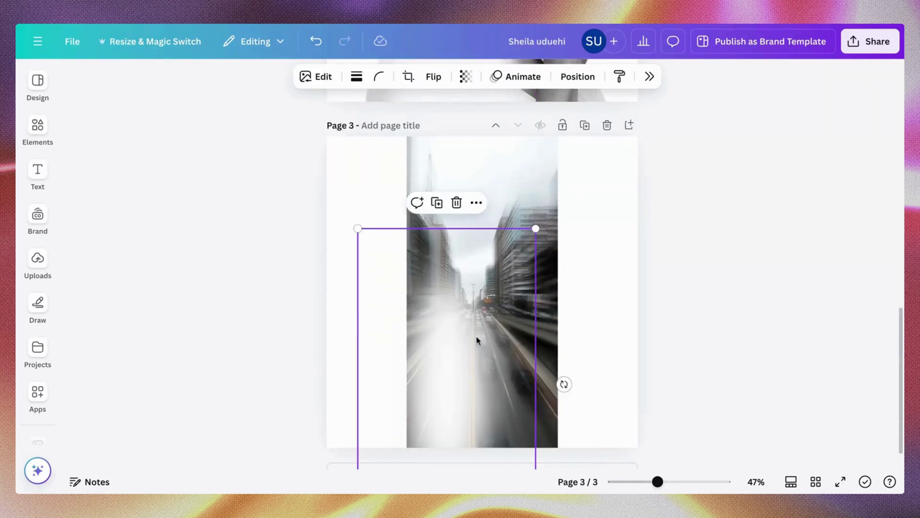
Step: Position the portrait copy low on the left over the road, then duplicate it
drag(477, 340, 430, 216)
drag(430, 278, 436, 224)
drag(400, 358, 400, 288)
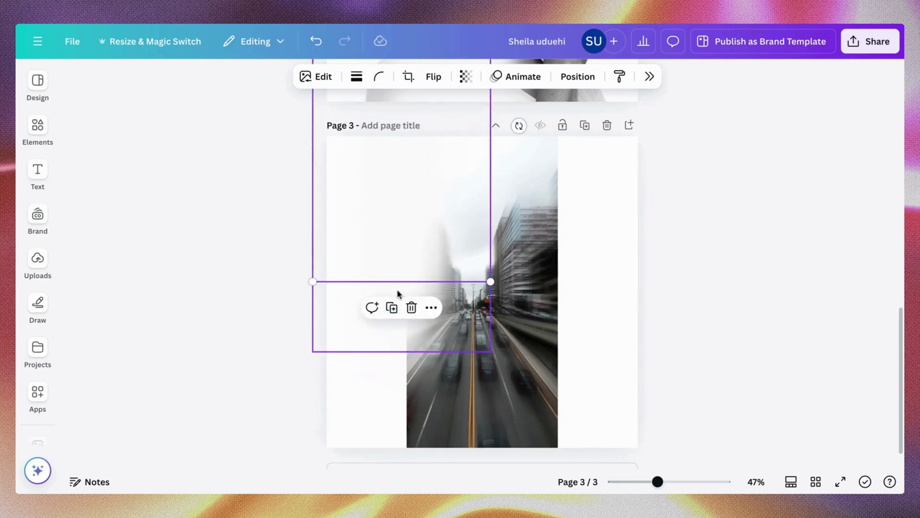
drag(404, 258, 392, 445)
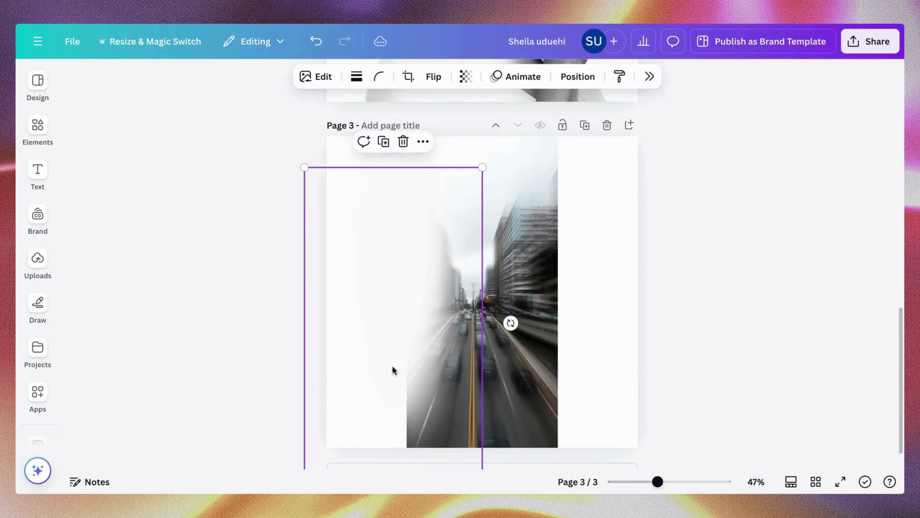
drag(398, 413, 407, 380)
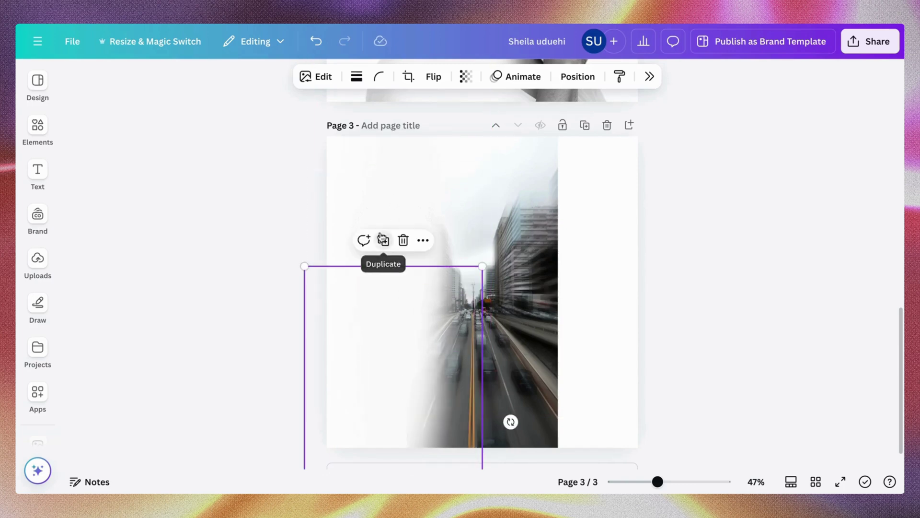
drag(393, 272, 395, 369)
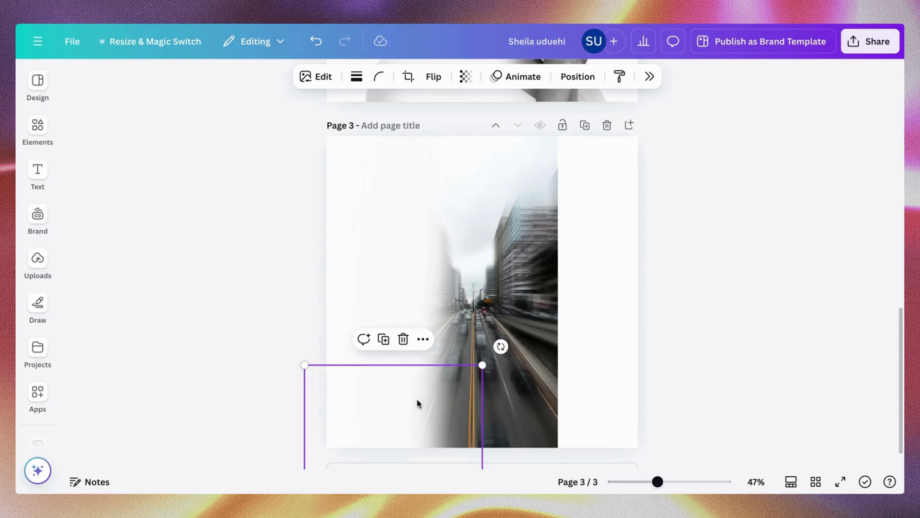
click(387, 342)
Step: Flip the duplicate portrait horizontally and place it on page 3's right side
drag(394, 448, 580, 191)
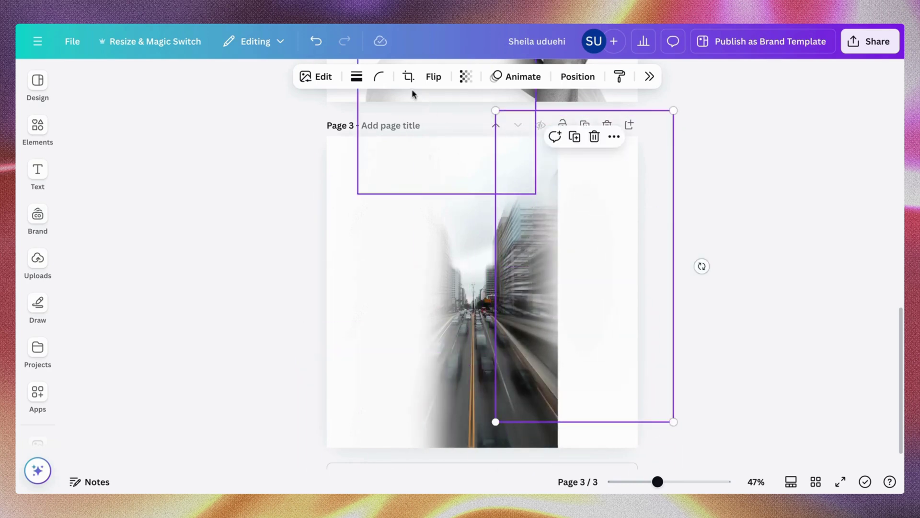
click(433, 78)
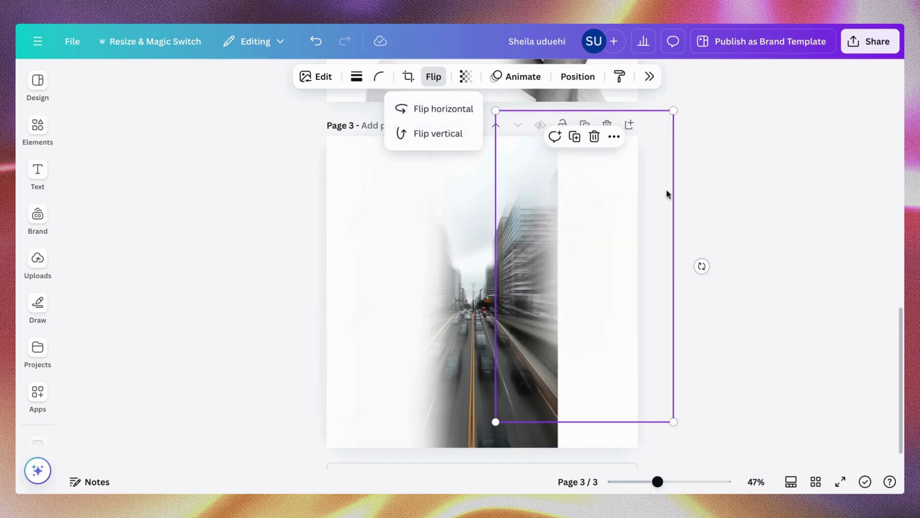
click(623, 163)
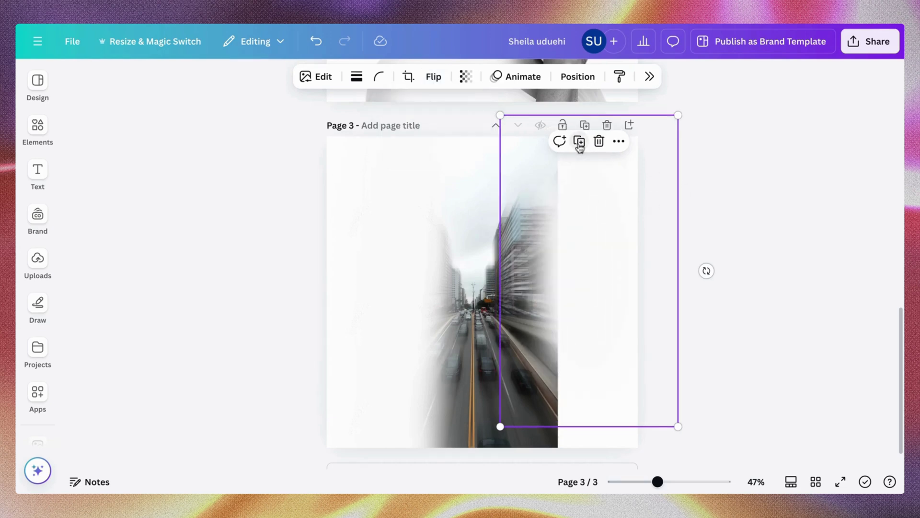
drag(557, 277, 561, 333)
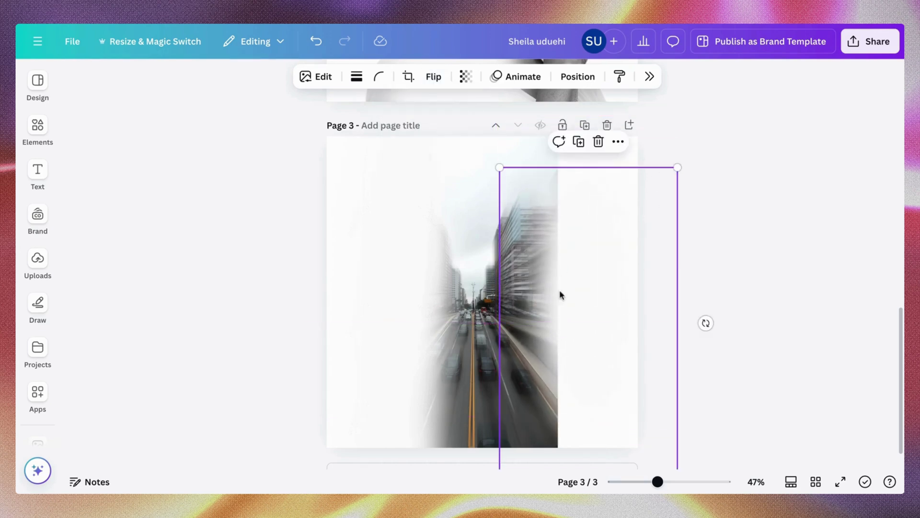
Step: Make more copies of the white fade layer and position them over the photo's right edge
click(577, 142)
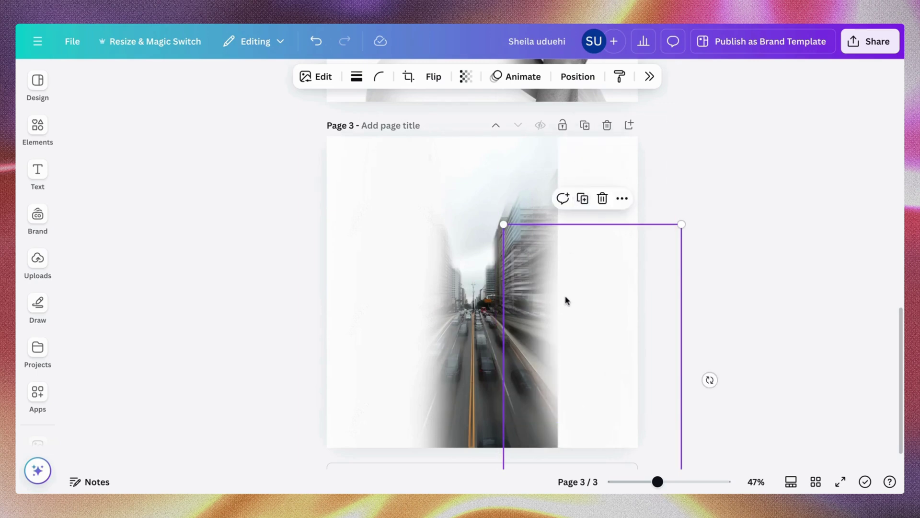
click(583, 199)
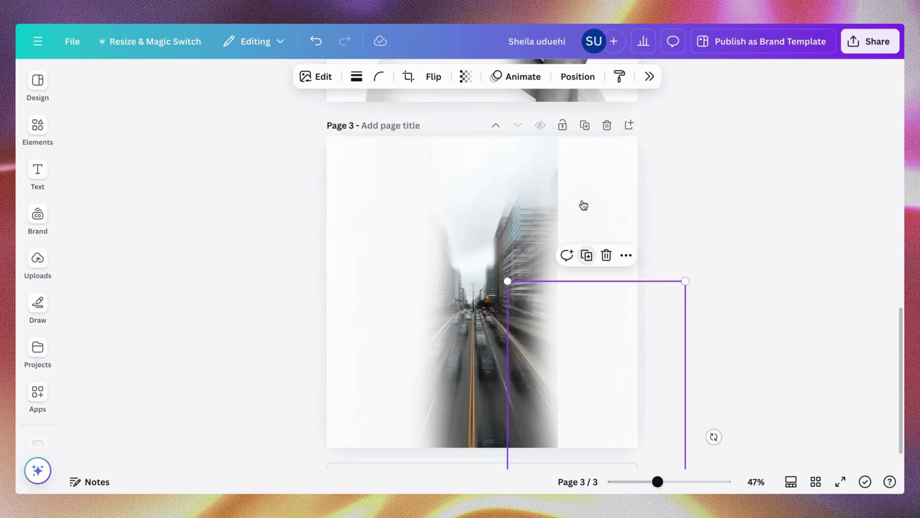
click(588, 261)
click(589, 311)
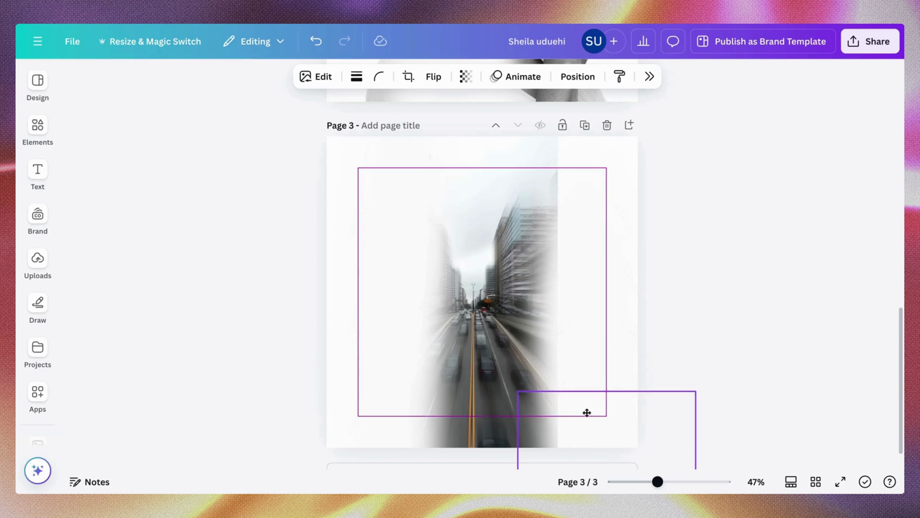
drag(587, 412, 547, 311)
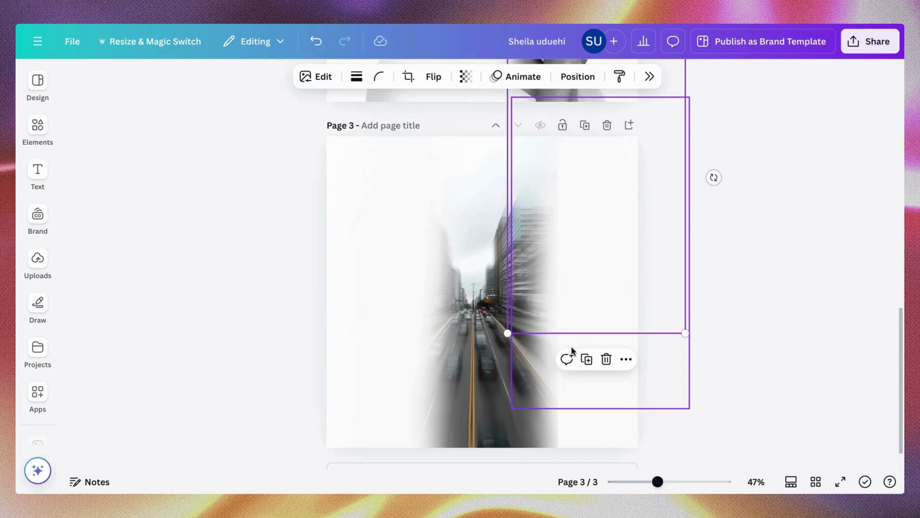
drag(581, 246, 569, 478)
key(ctrl+z)
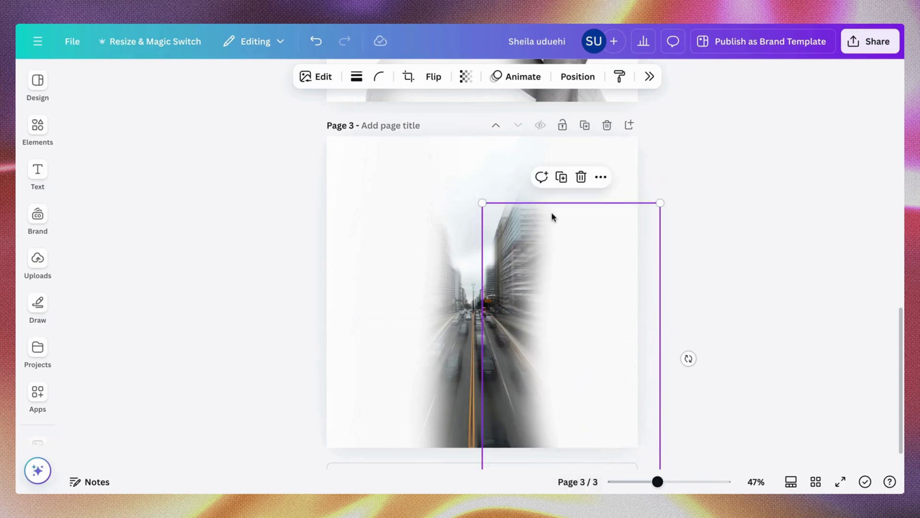
Step: Add one more fade copy on the photo's lower right and nudge it into place
click(560, 177)
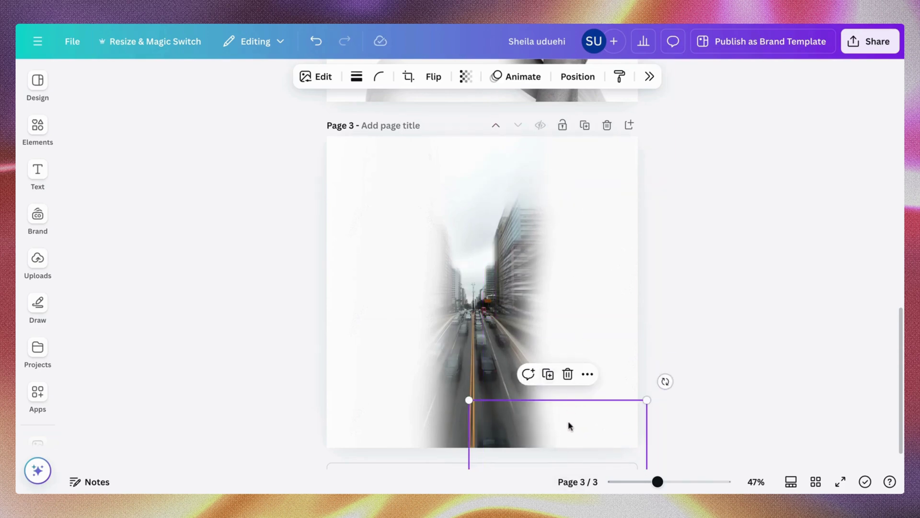
drag(569, 425, 576, 364)
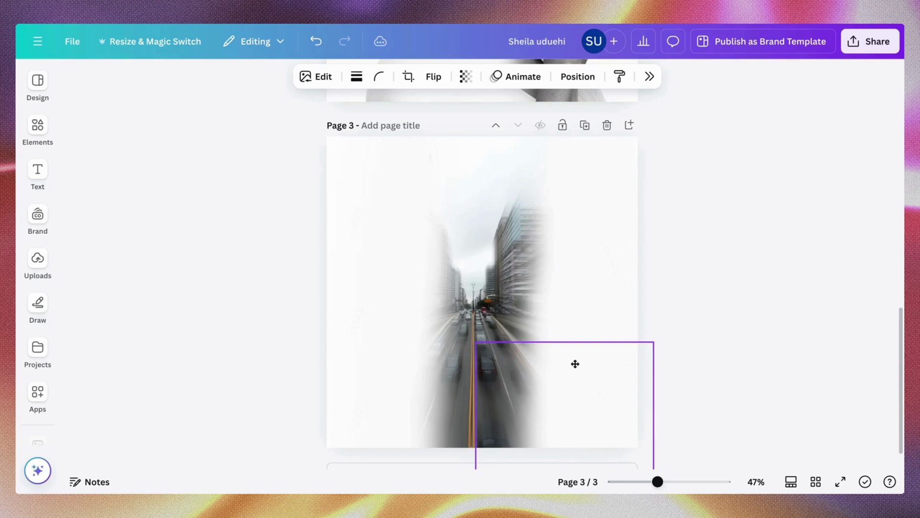
click(708, 228)
drag(561, 415, 576, 410)
click(711, 202)
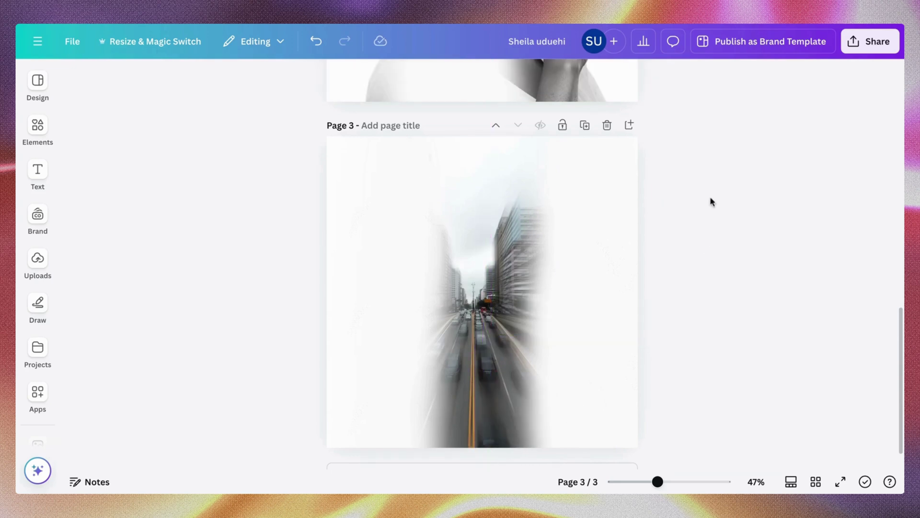
Step: Duplicate the white fade layer, tilt it, and lay it across the road's bottom end
scroll(680, 211, down, 1)
click(552, 338)
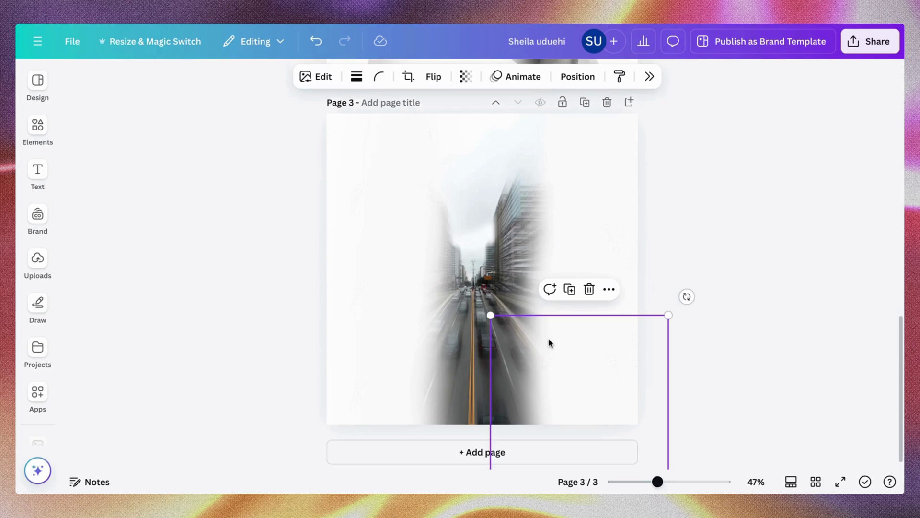
click(571, 289)
drag(563, 378, 524, 253)
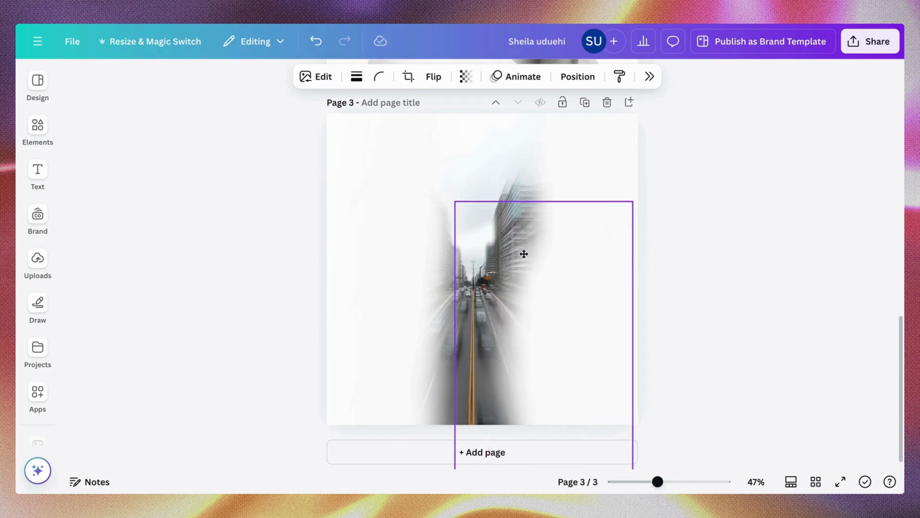
drag(527, 300, 498, 193)
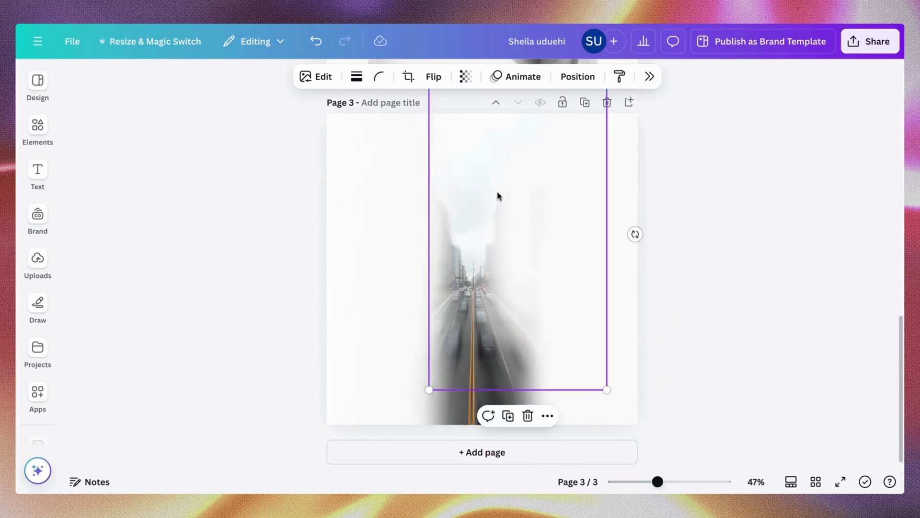
drag(635, 234, 538, 288)
drag(542, 246, 525, 178)
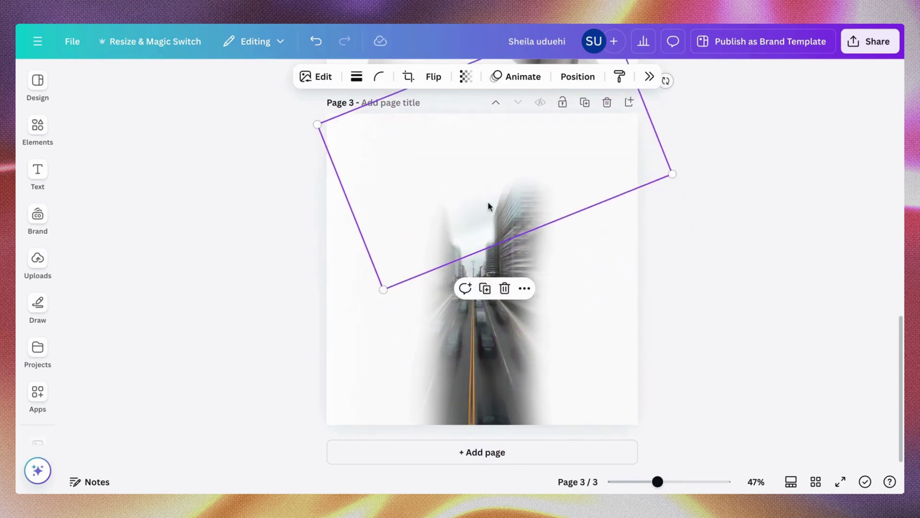
drag(488, 206, 478, 484)
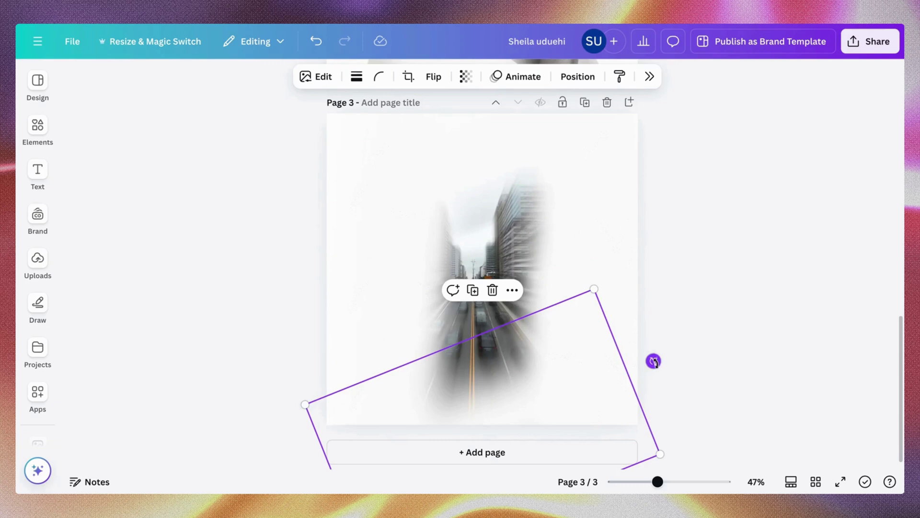
drag(654, 361, 608, 454)
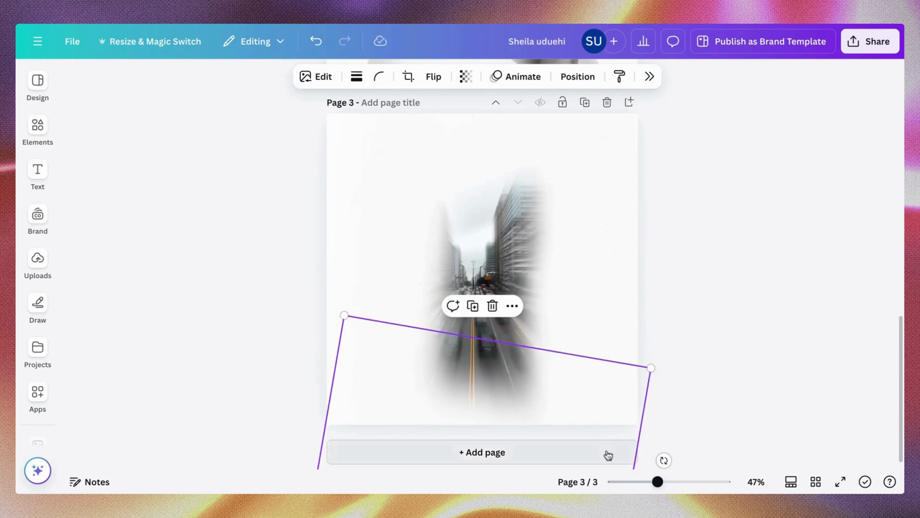
mouse_move(523, 403)
mouse_down()
mouse_move(523, 423)
mouse_move(508, 406)
mouse_up()
click(696, 228)
Step: Export only Page 3 (Current page) as a PNG, then add a blank Page 4
click(508, 415)
click(664, 247)
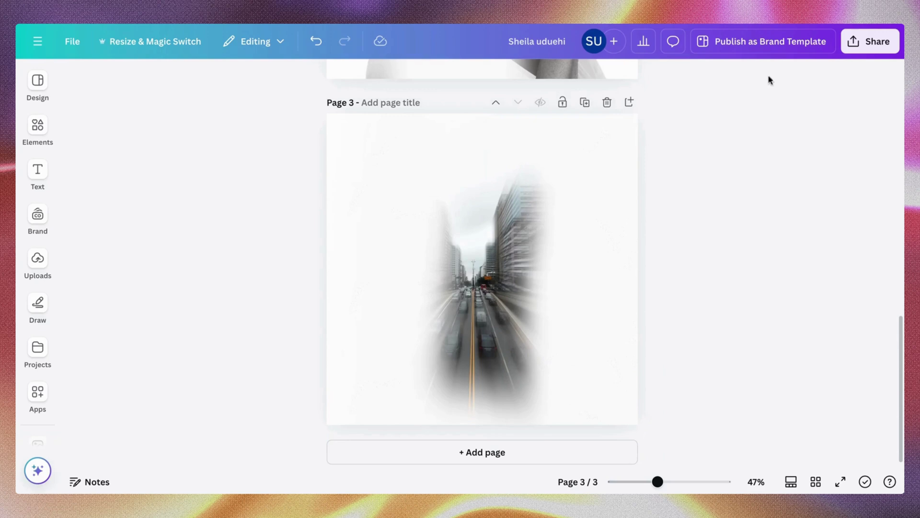
click(866, 42)
click(692, 376)
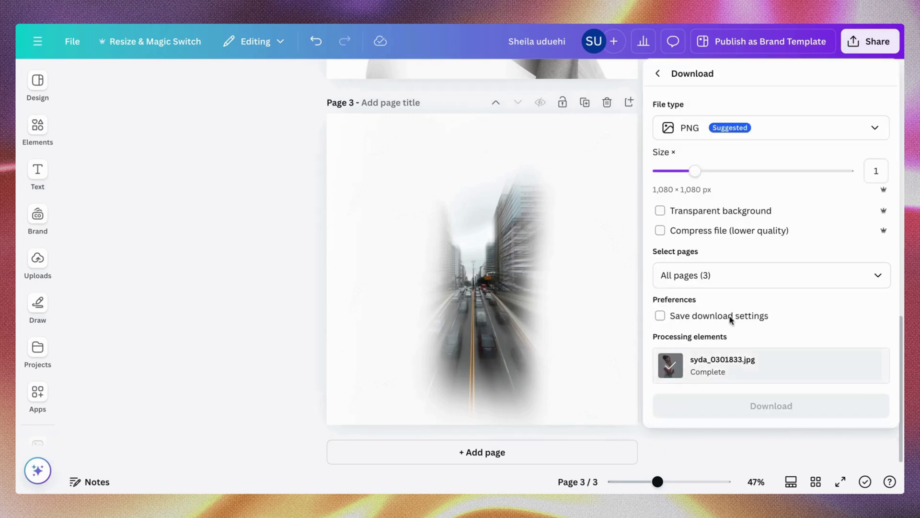
click(878, 275)
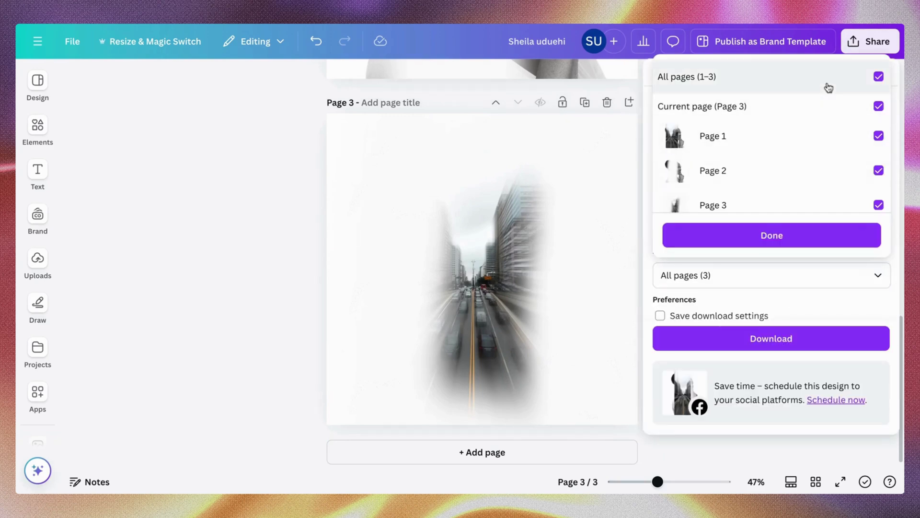
click(828, 87)
click(827, 103)
click(771, 234)
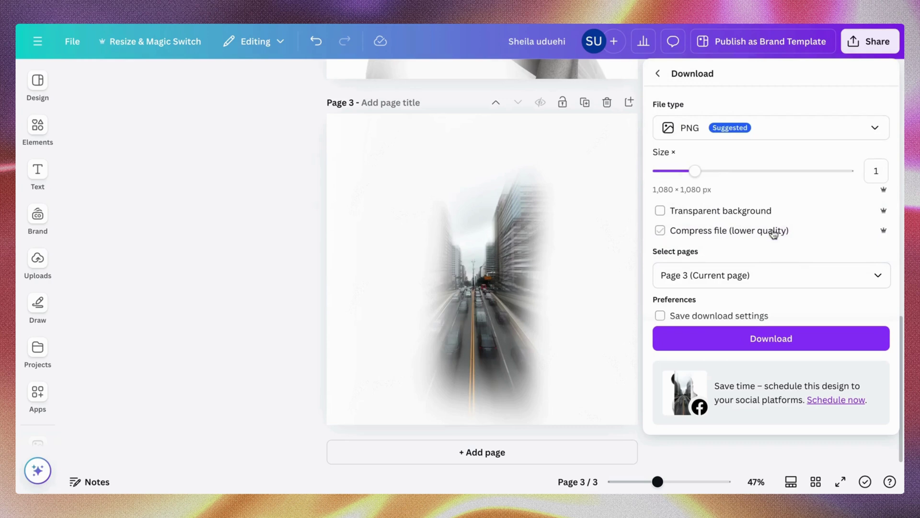
click(787, 339)
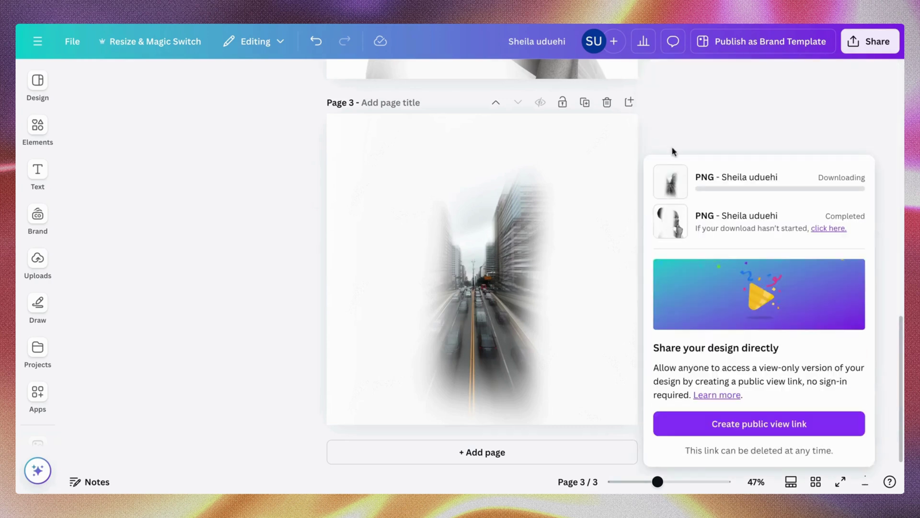
click(630, 102)
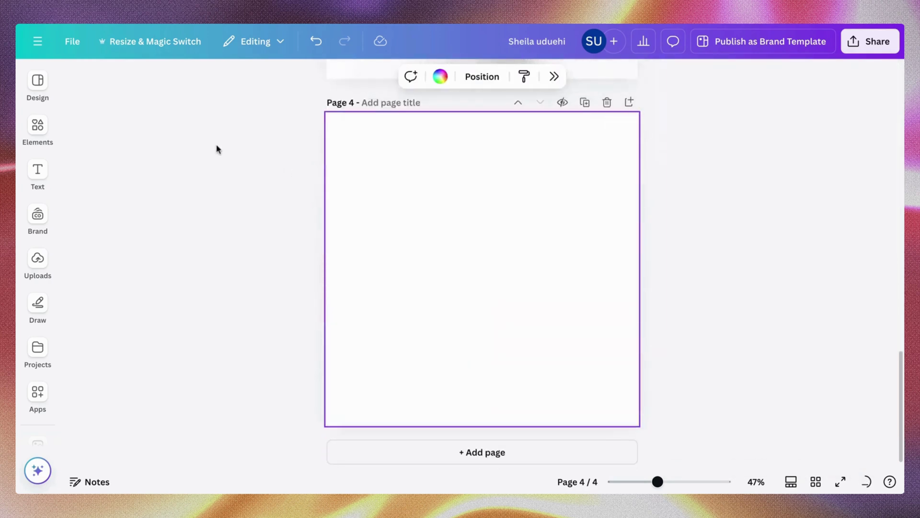
Step: Place the woman's profile portrait from Uploads on Page 4, enlarged to fill the page
click(37, 260)
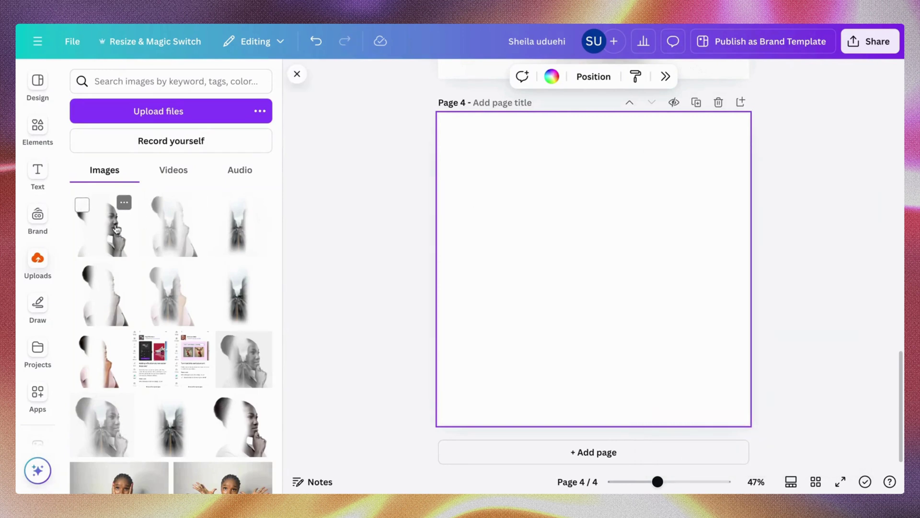
drag(96, 215, 524, 262)
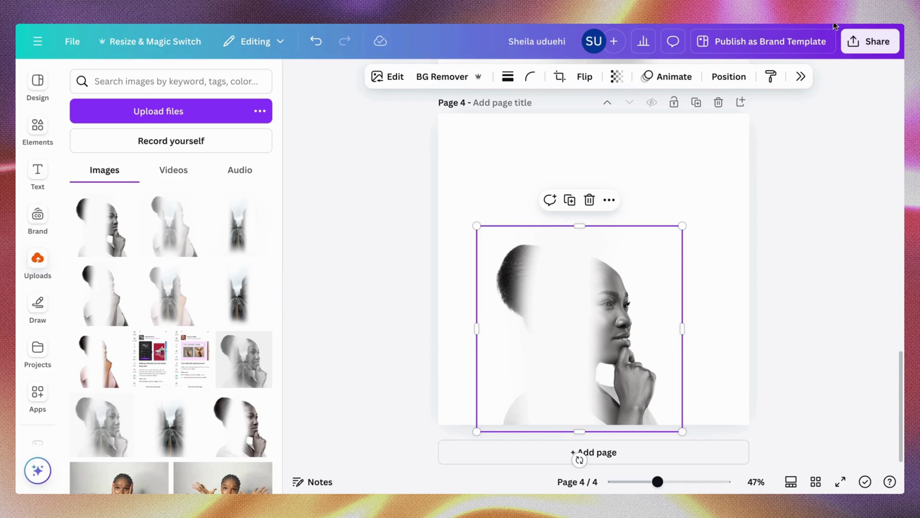
click(347, 210)
click(297, 74)
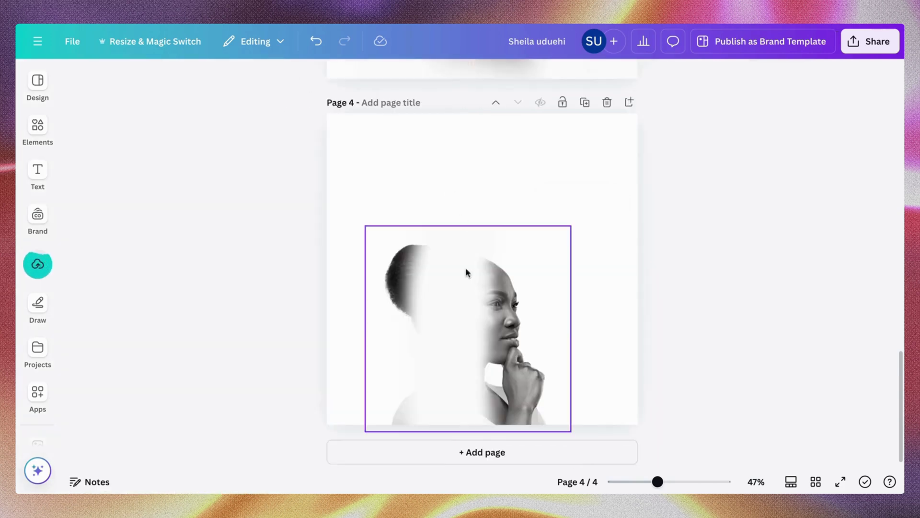
drag(460, 267, 430, 166)
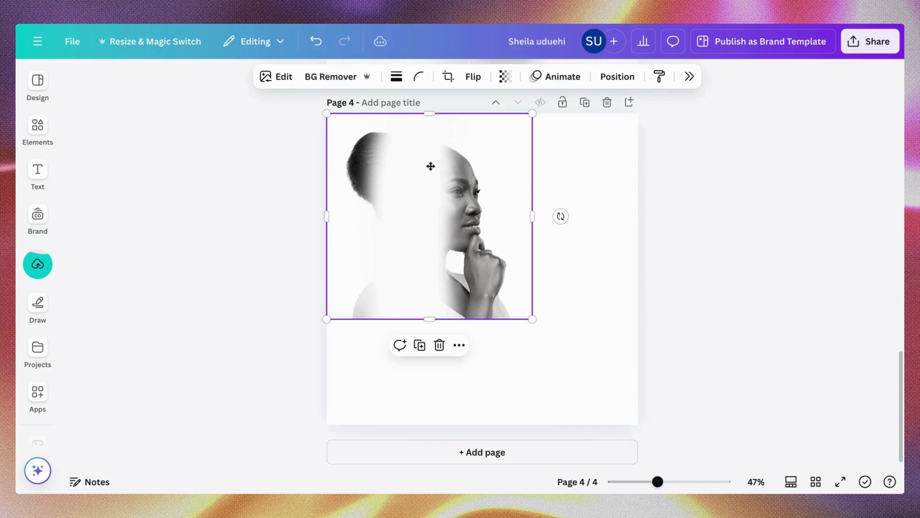
drag(533, 319, 636, 425)
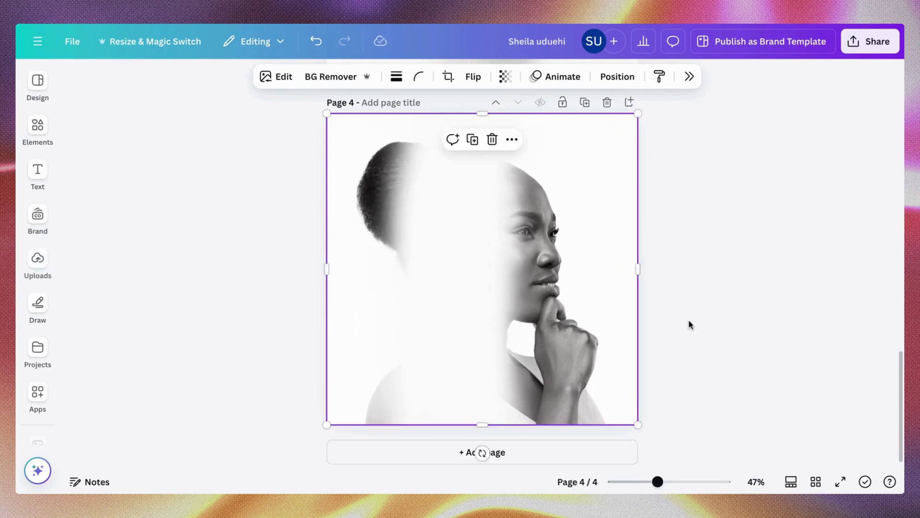
click(658, 289)
click(37, 216)
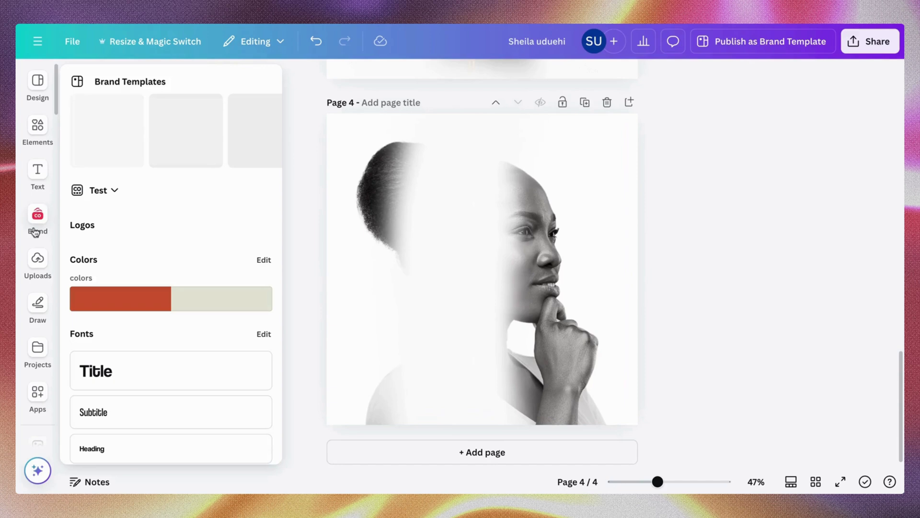
click(38, 259)
Step: Add the city-road image to Page 4 and enlarge it to fill the page
click(94, 235)
click(472, 222)
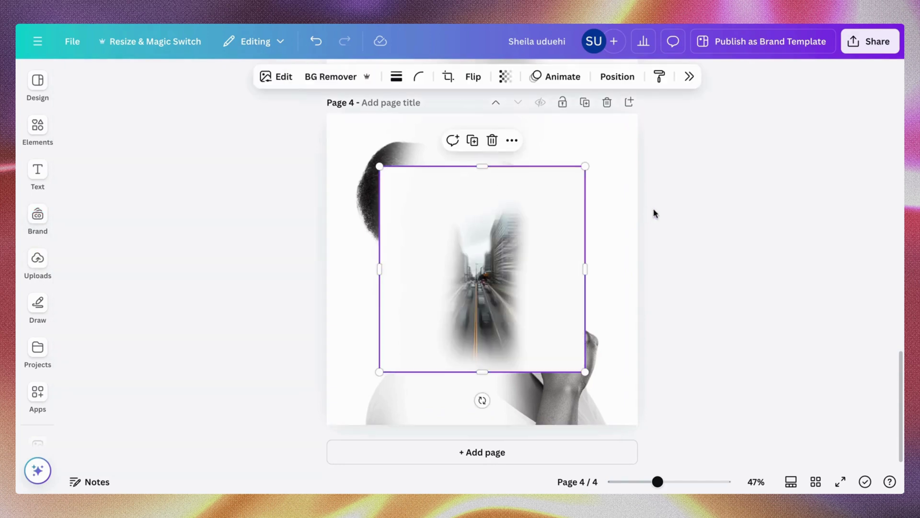
drag(560, 251, 452, 220)
drag(532, 318, 628, 433)
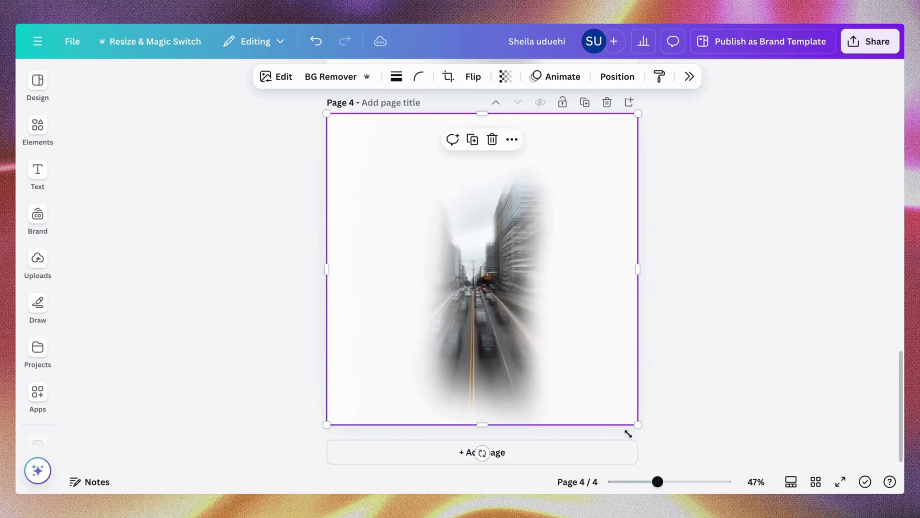
Step: Set the city image's transparency to 52 and shift it to align with the portrait
click(506, 85)
drag(507, 139, 471, 143)
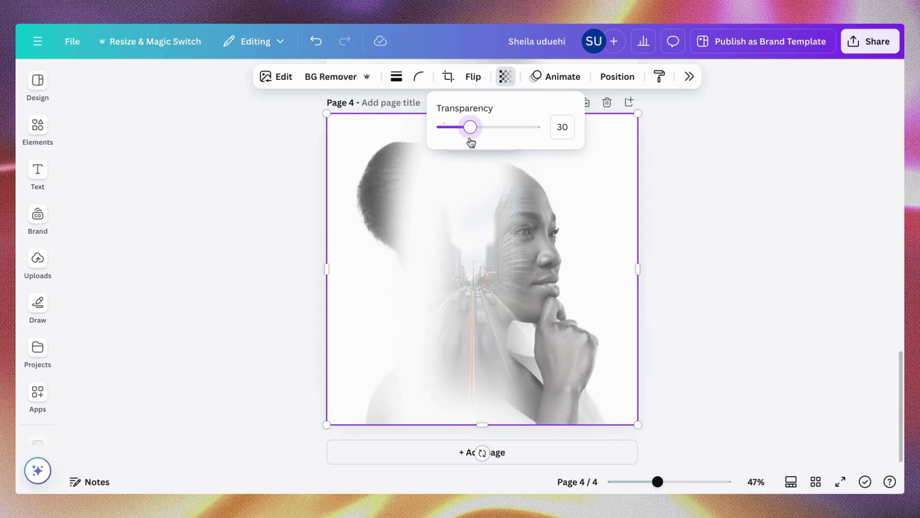
click(584, 267)
drag(581, 269, 566, 269)
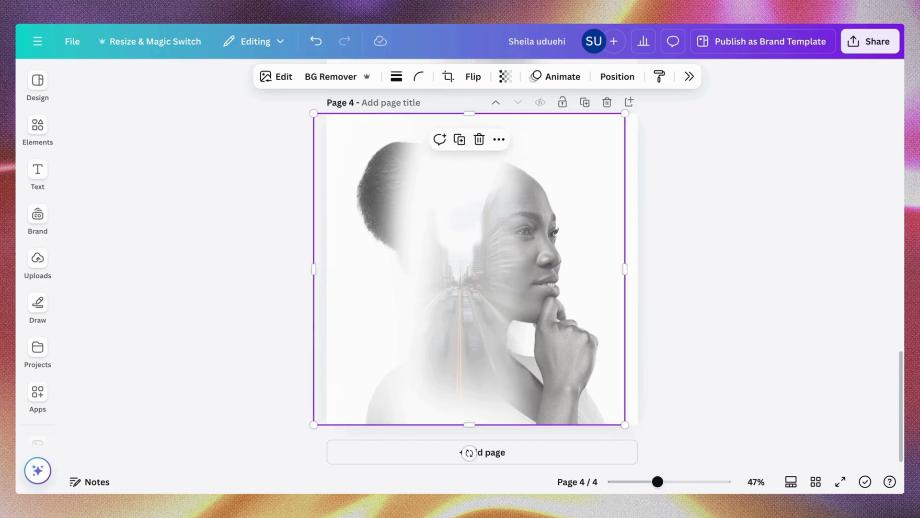
click(506, 77)
drag(468, 126, 491, 126)
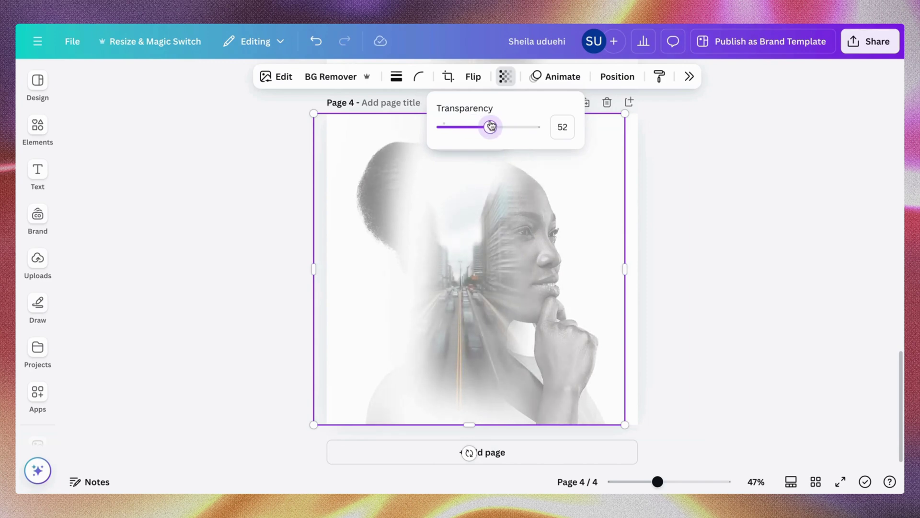
click(727, 195)
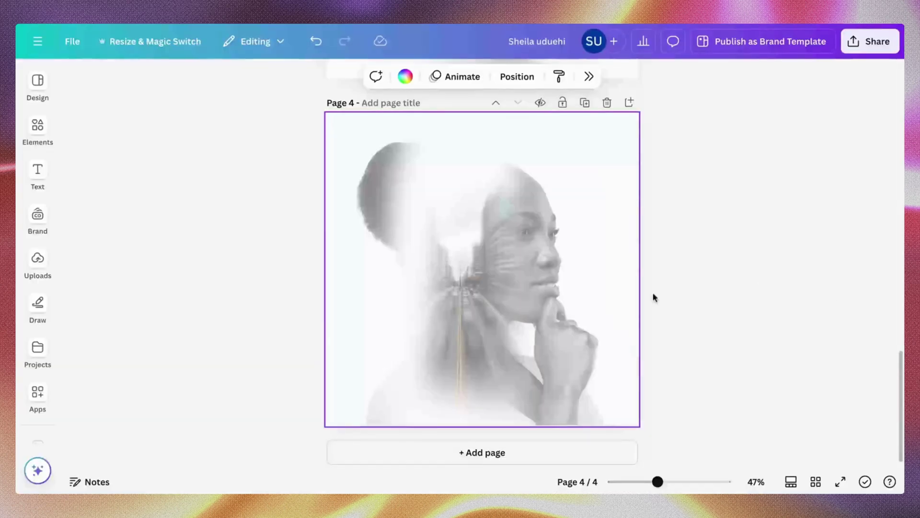
drag(495, 319, 505, 321)
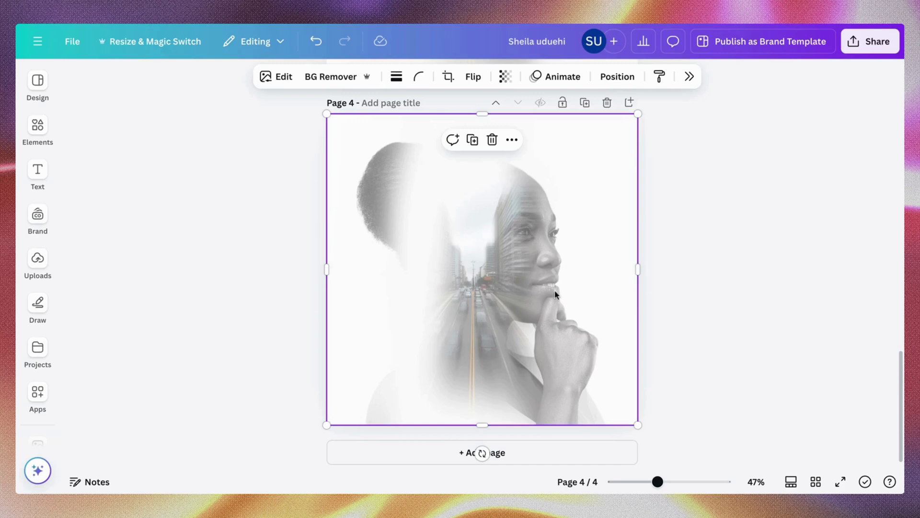
Step: Export Page 4 alone as PNG at size 3 (3,240 × 3,240 px), then add blank Page 5
click(657, 231)
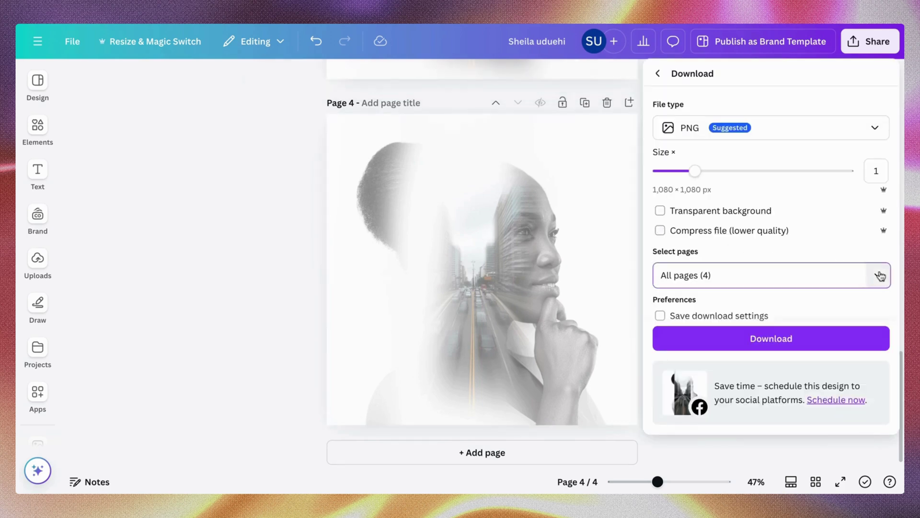
click(880, 275)
click(878, 77)
click(777, 108)
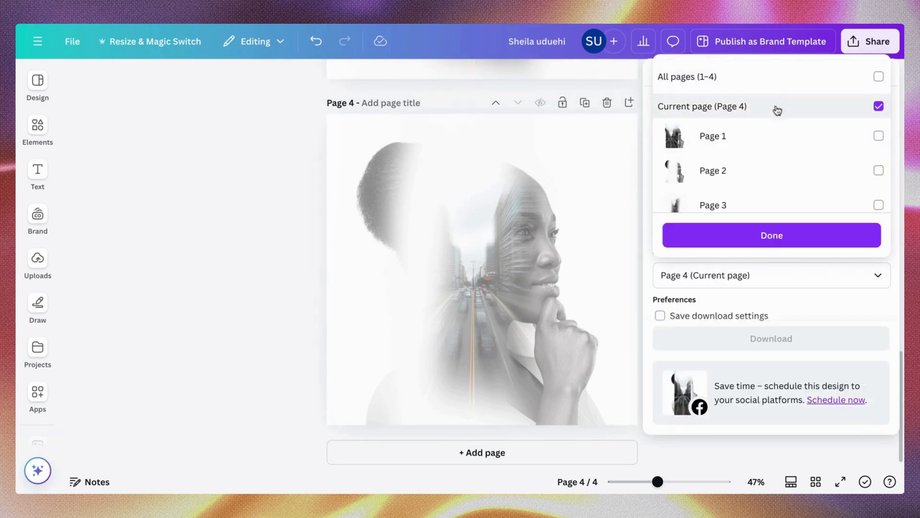
click(760, 234)
drag(767, 172, 844, 193)
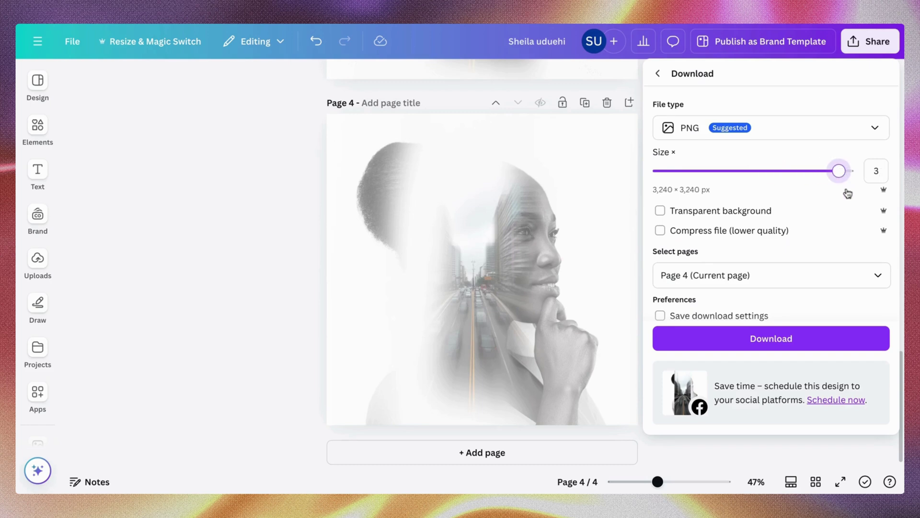
click(760, 339)
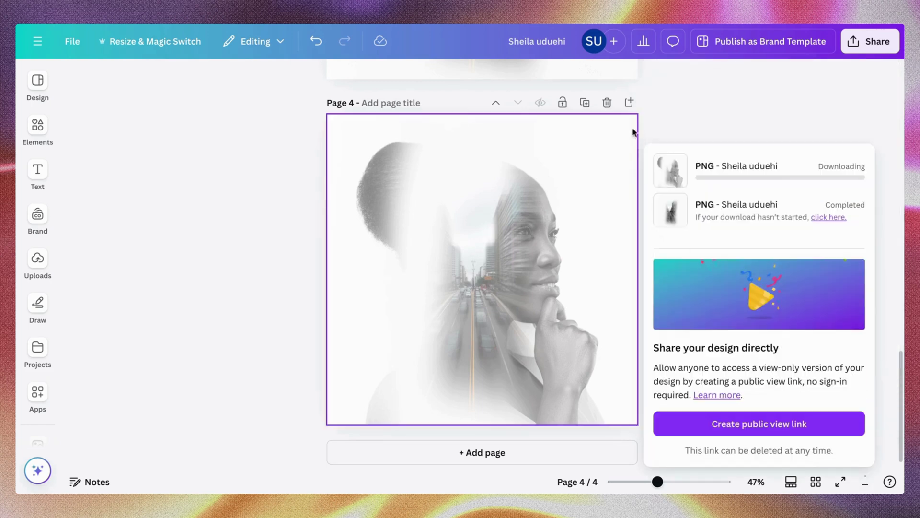
click(629, 102)
Step: Paste the double-exposure image onto Page 5 and stretch it edge to edge
key(ctrl+v)
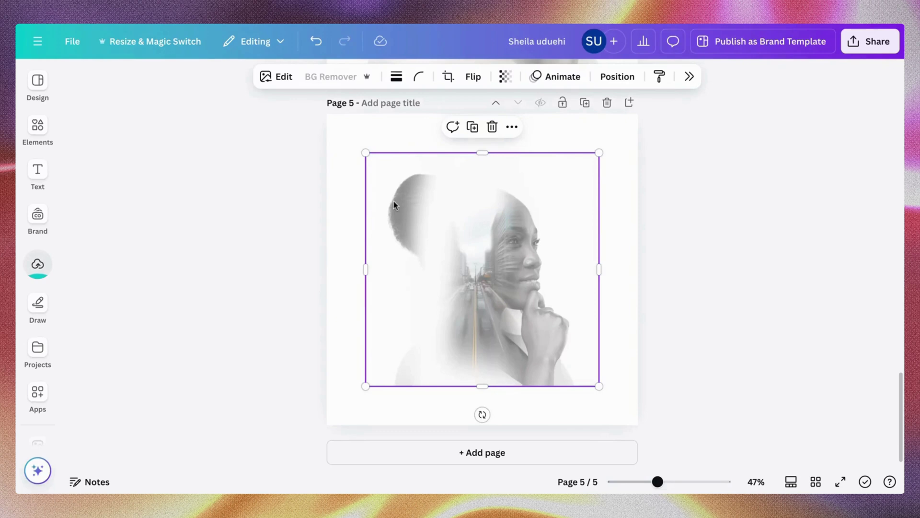
drag(396, 202, 357, 164)
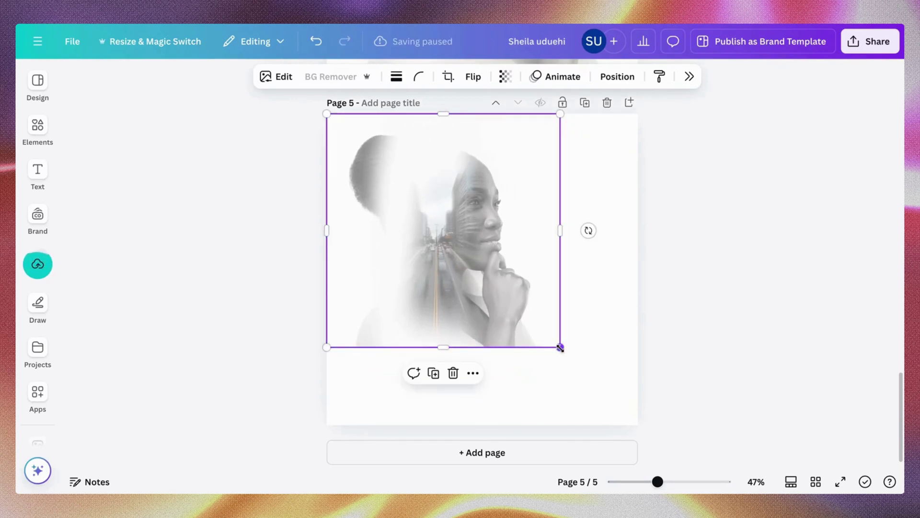
drag(560, 347, 631, 433)
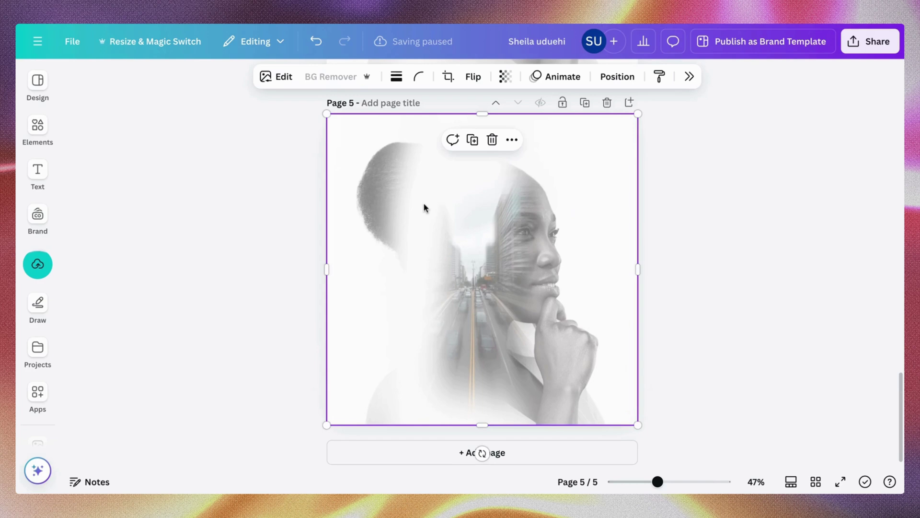
click(268, 217)
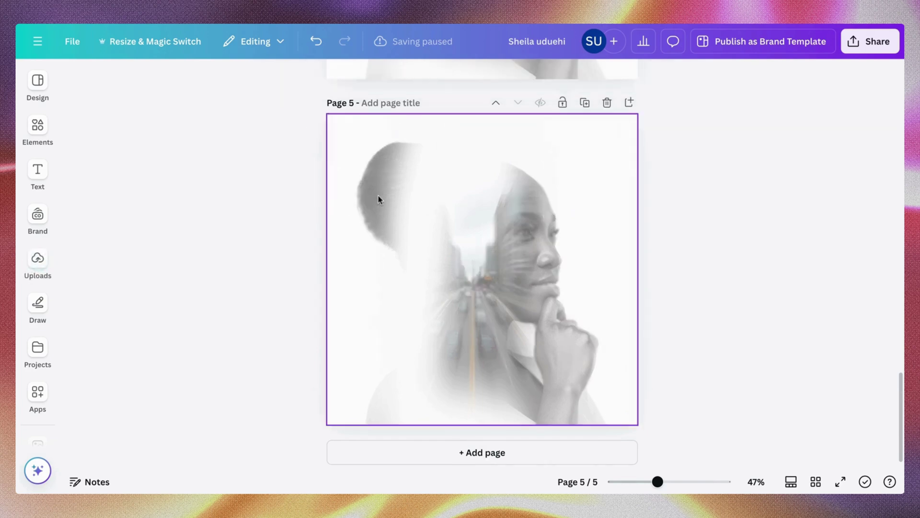
click(413, 219)
Step: Set the Page 5 image's Saturation to -100 in Edit > Adjust
click(278, 83)
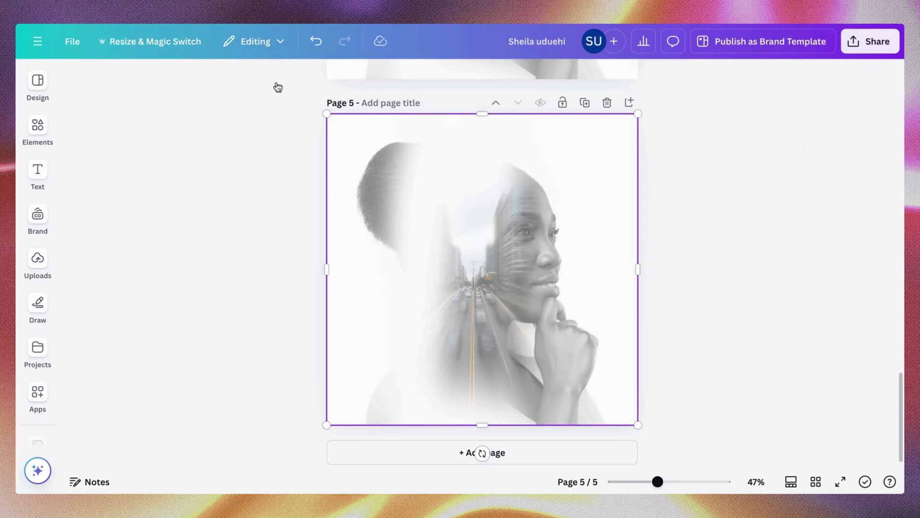
click(750, 116)
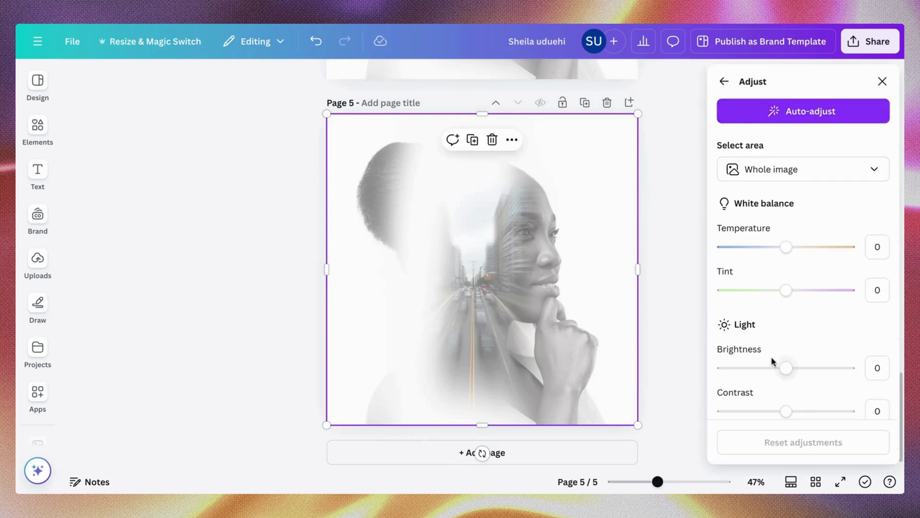
scroll(771, 360, down, 5)
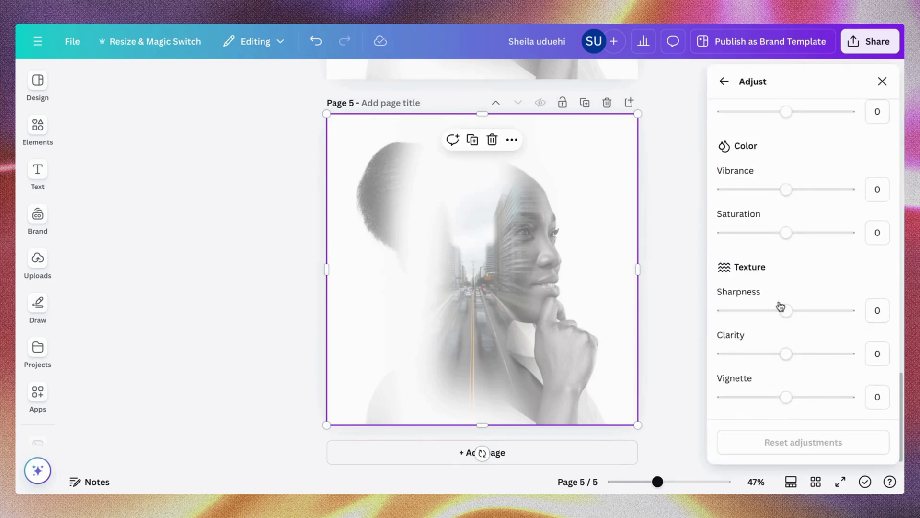
drag(787, 237, 688, 274)
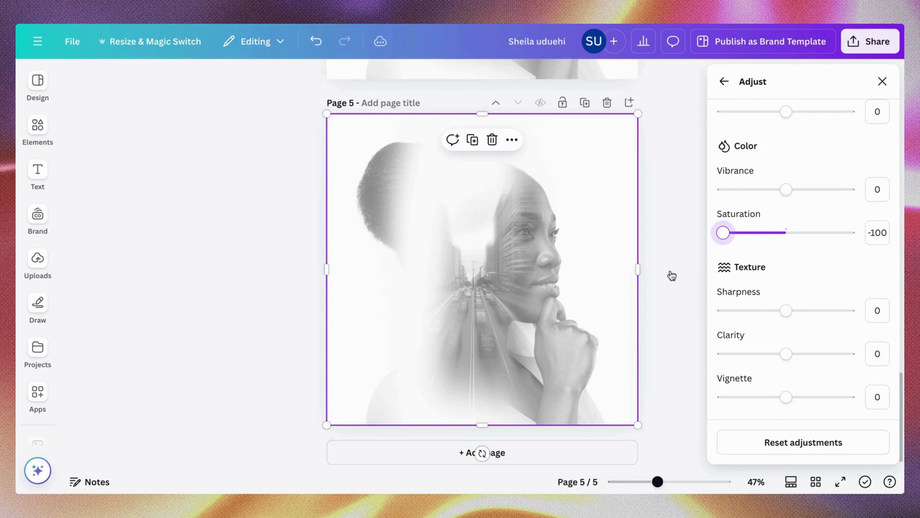
click(670, 274)
click(671, 275)
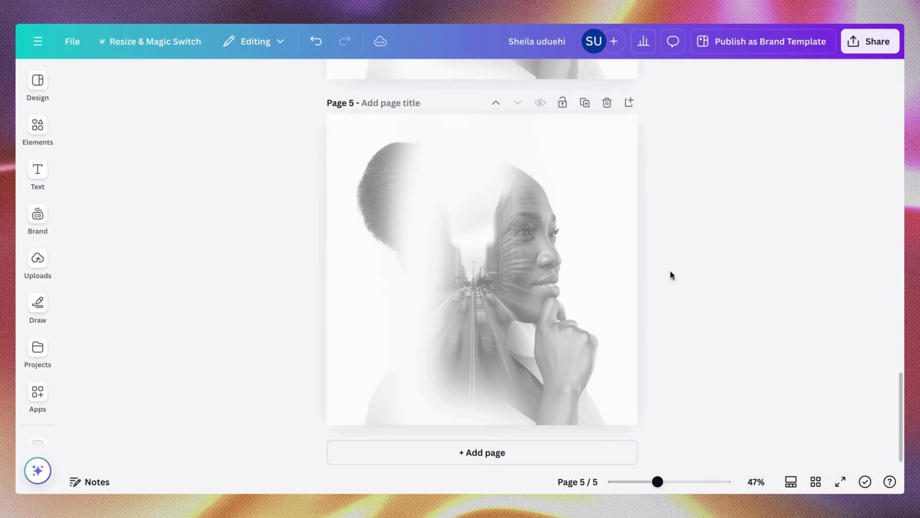
click(578, 298)
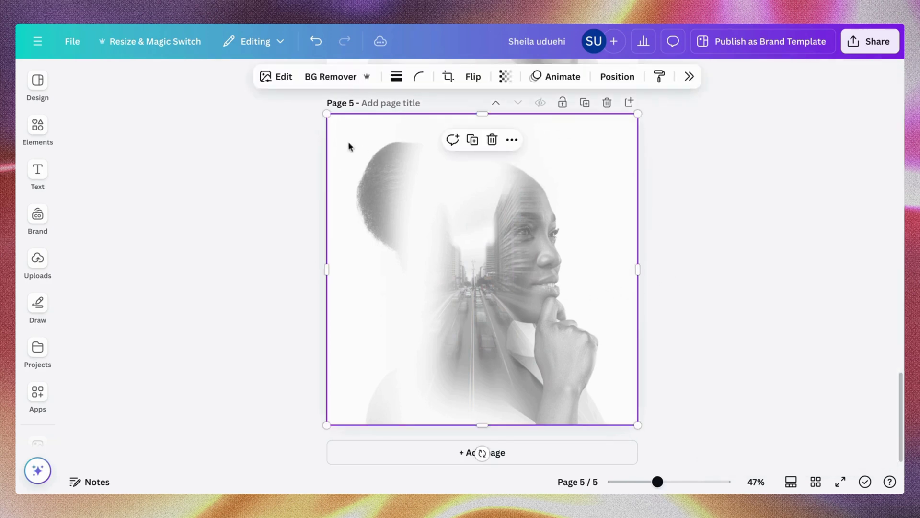
Step: Pull down the Page 5 image's Highlights, then apply BG Remover to it
click(275, 79)
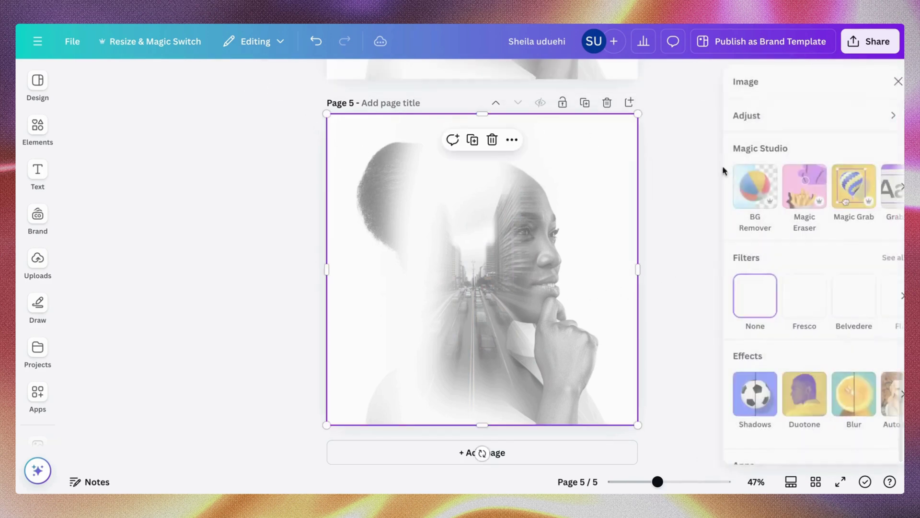
click(744, 116)
scroll(762, 203, down, 5)
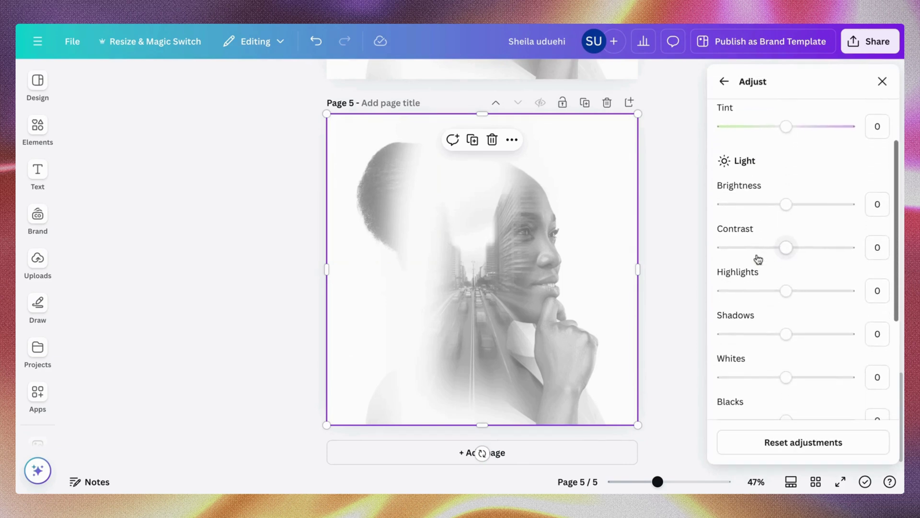
scroll(758, 259, down, 2)
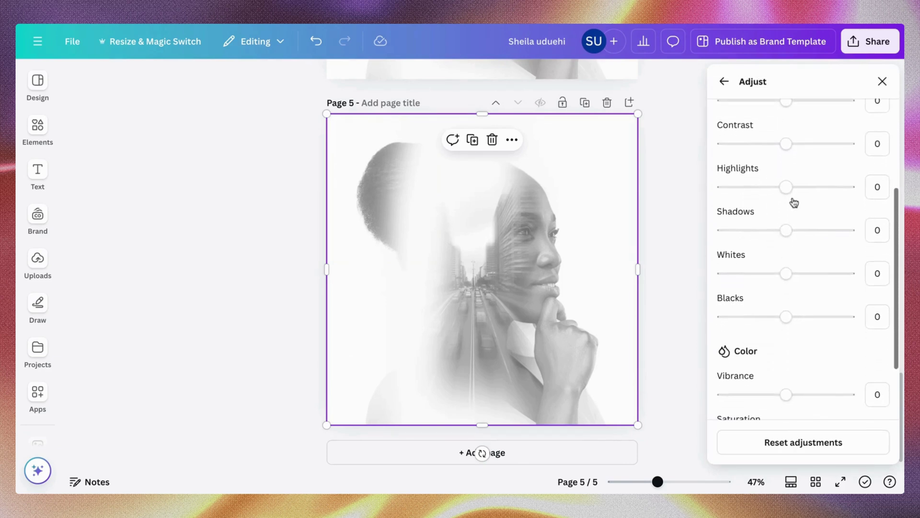
click(789, 188)
mouse_move(789, 194)
mouse_down()
mouse_move(760, 200)
mouse_move(809, 193)
mouse_move(770, 199)
mouse_move(781, 201)
mouse_up()
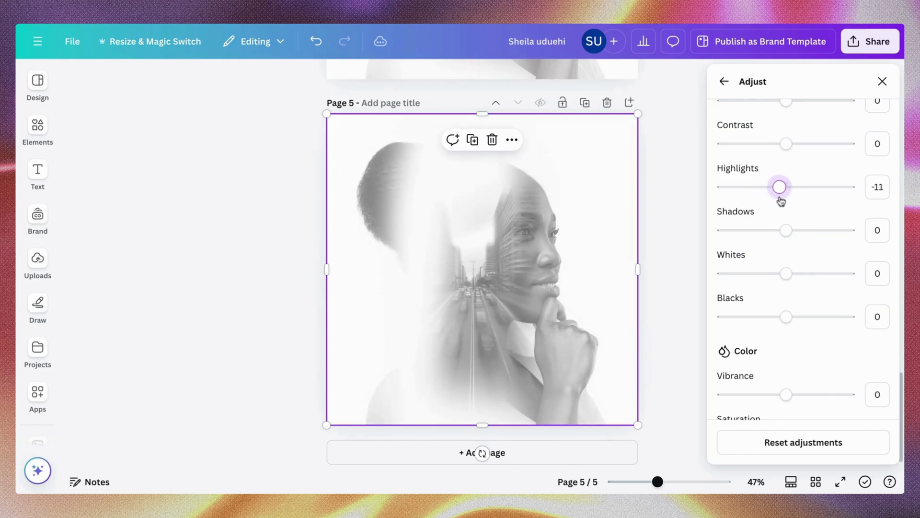
click(667, 232)
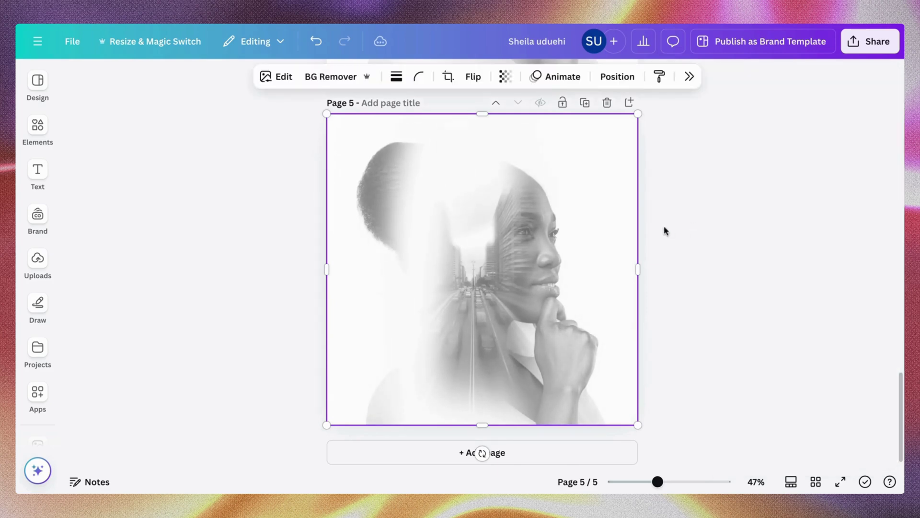
click(665, 231)
click(576, 261)
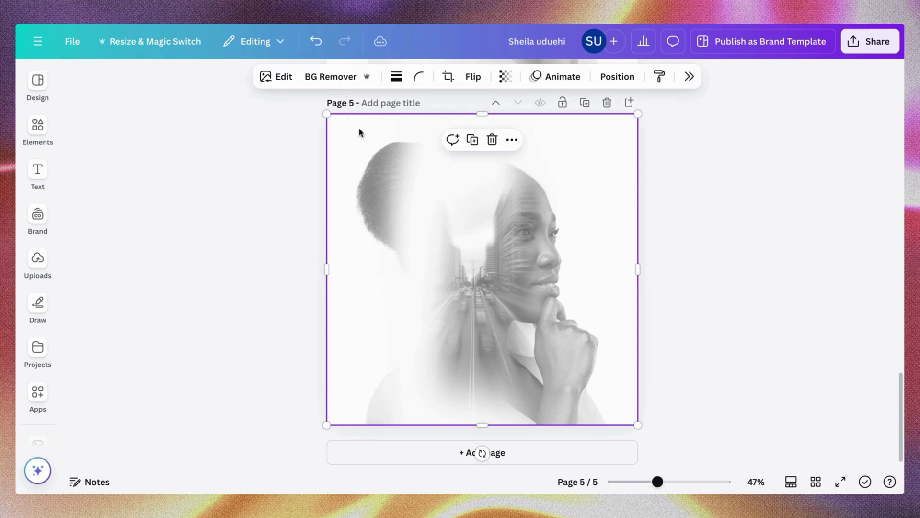
click(333, 85)
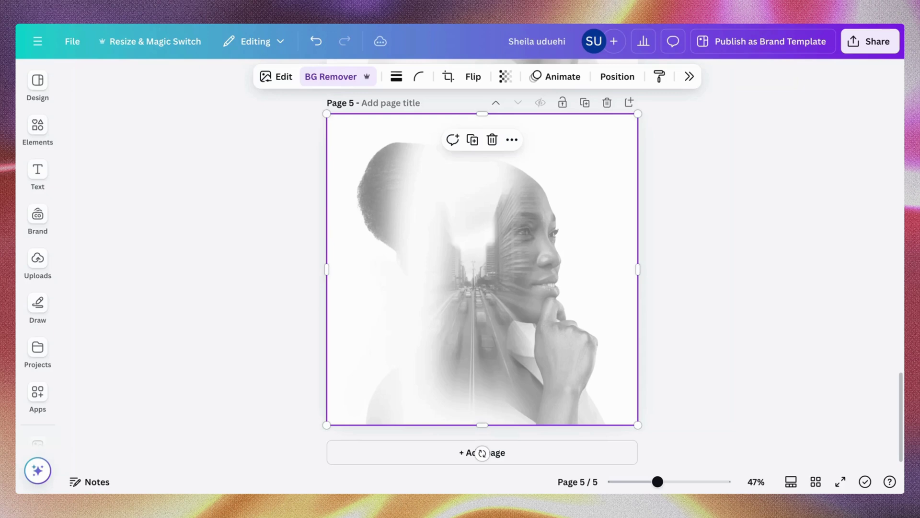
click(224, 200)
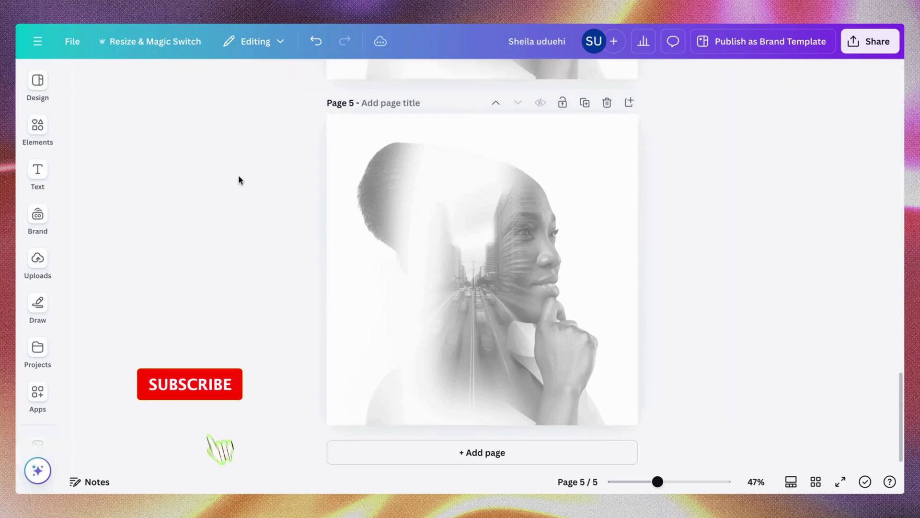
click(316, 42)
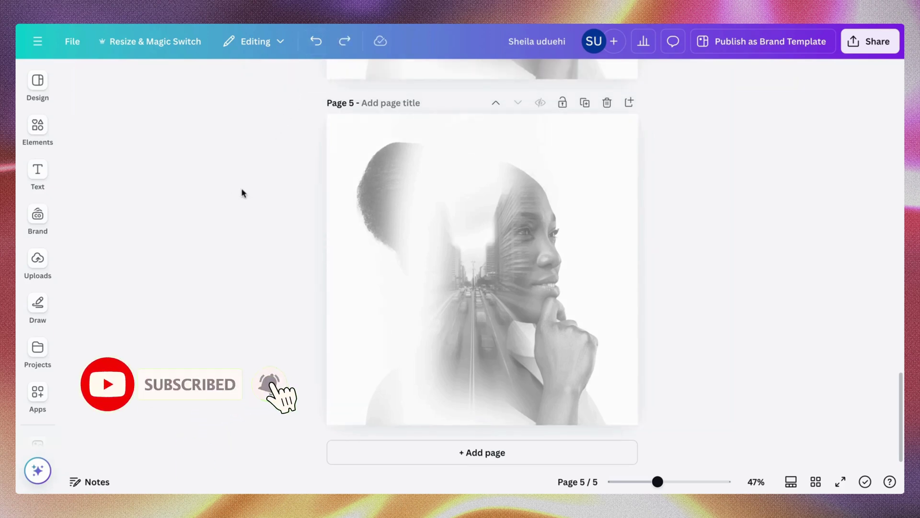
click(344, 41)
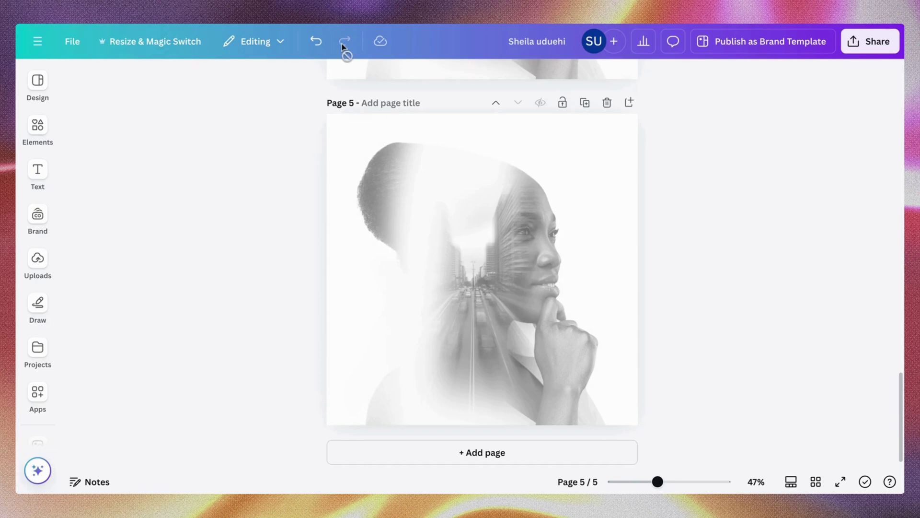
click(317, 43)
click(343, 43)
Step: Undo the last edit and present page 5's grey double-exposure portrait full screen
click(325, 46)
click(840, 481)
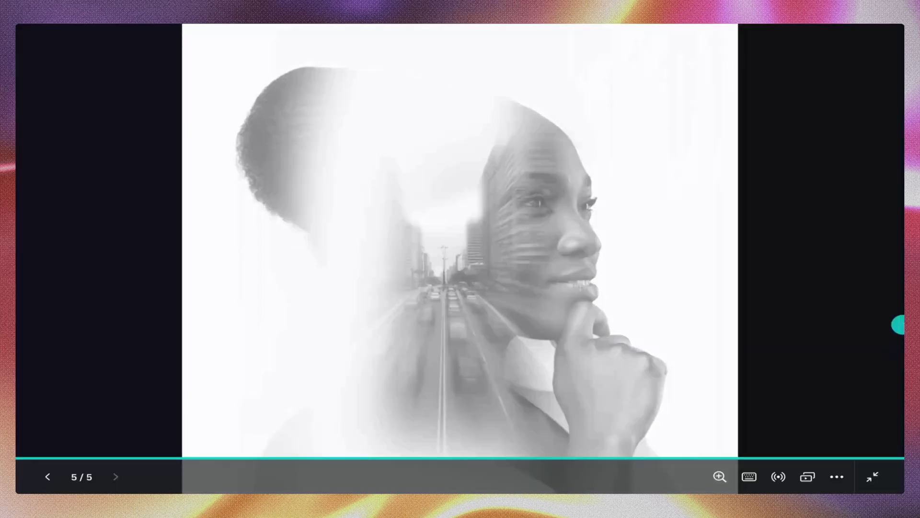